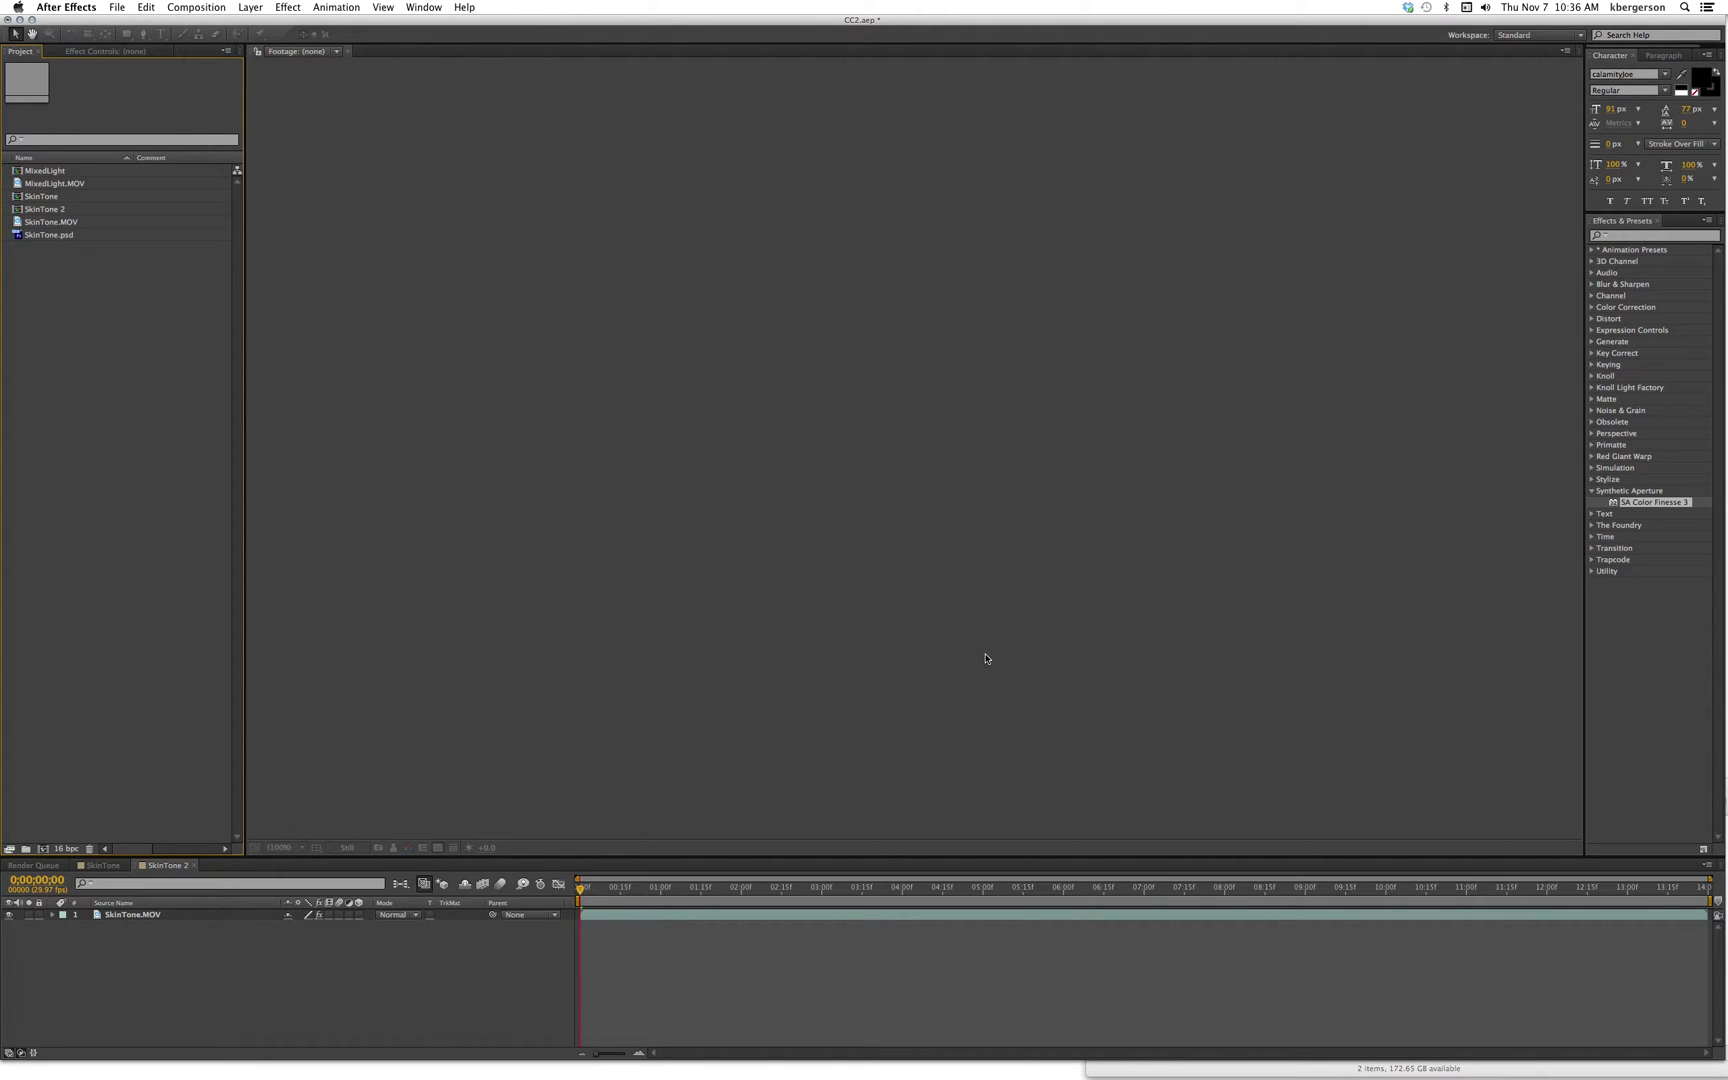
Step: Import MimeFieldFinal2.mov and drag it onto New Composition to create the MimeFieldFinal2 comp
double_click(126, 359)
click(880, 233)
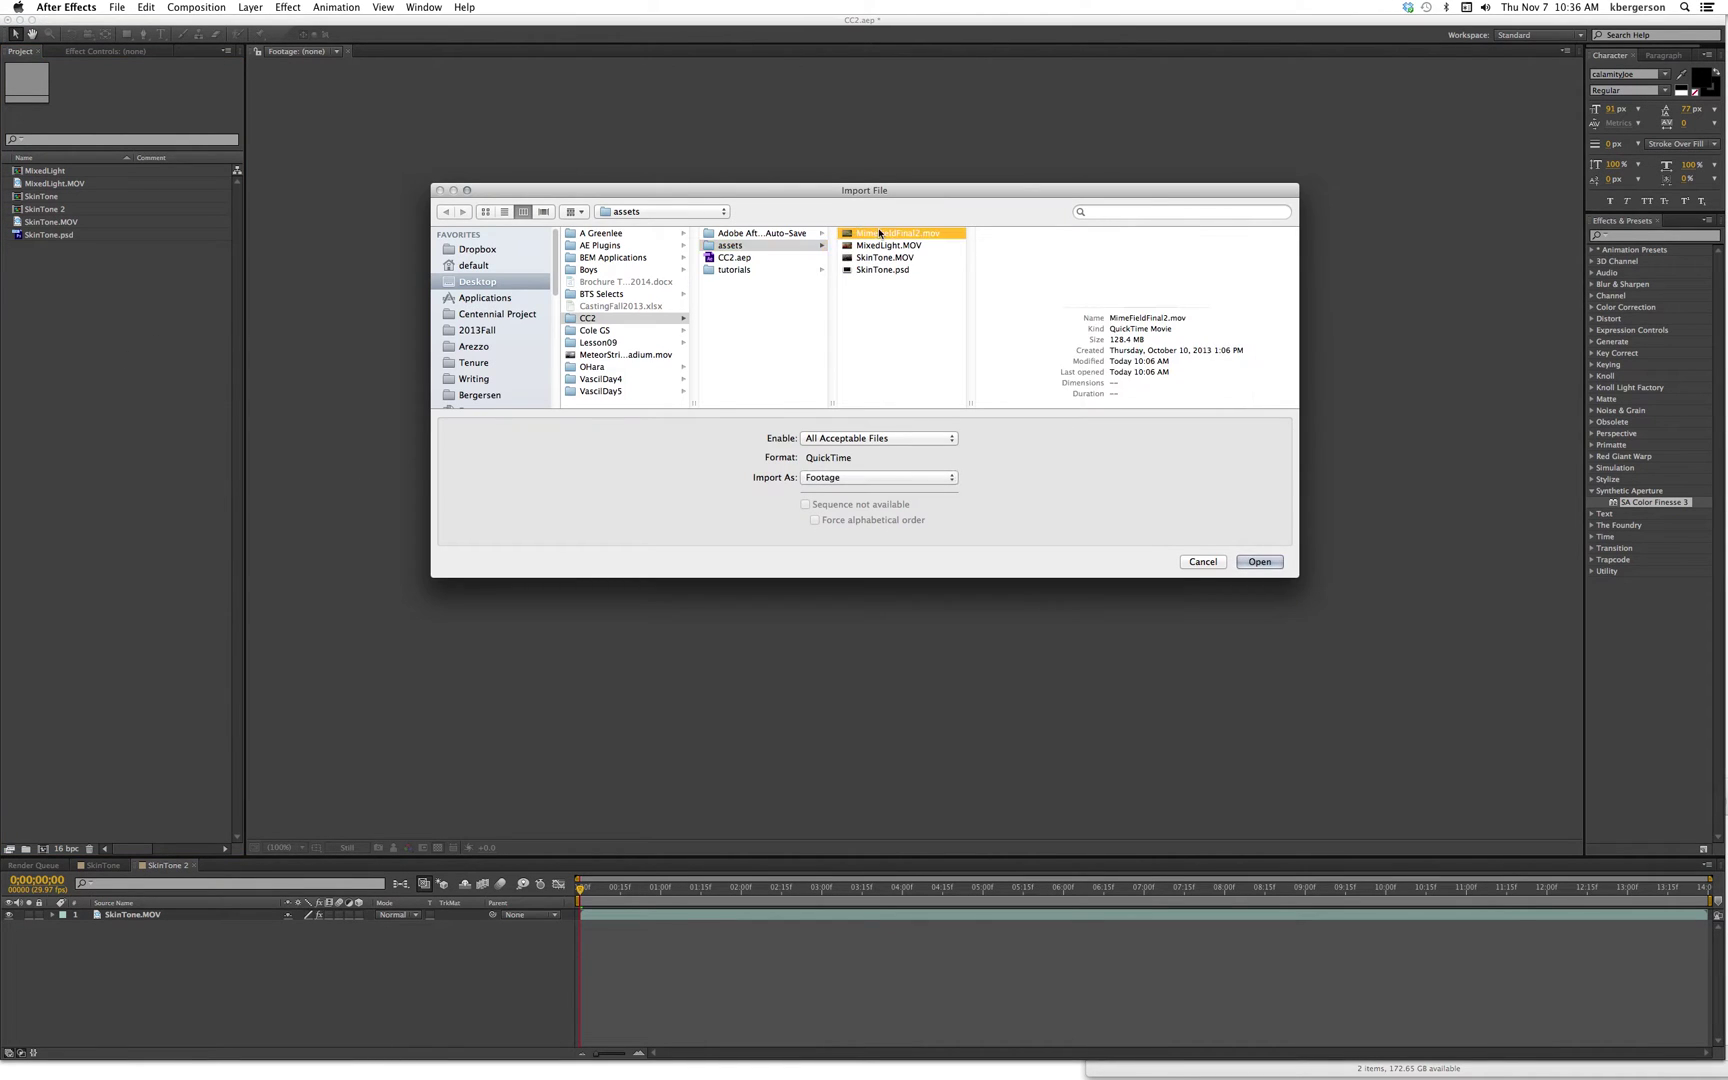
click(1262, 562)
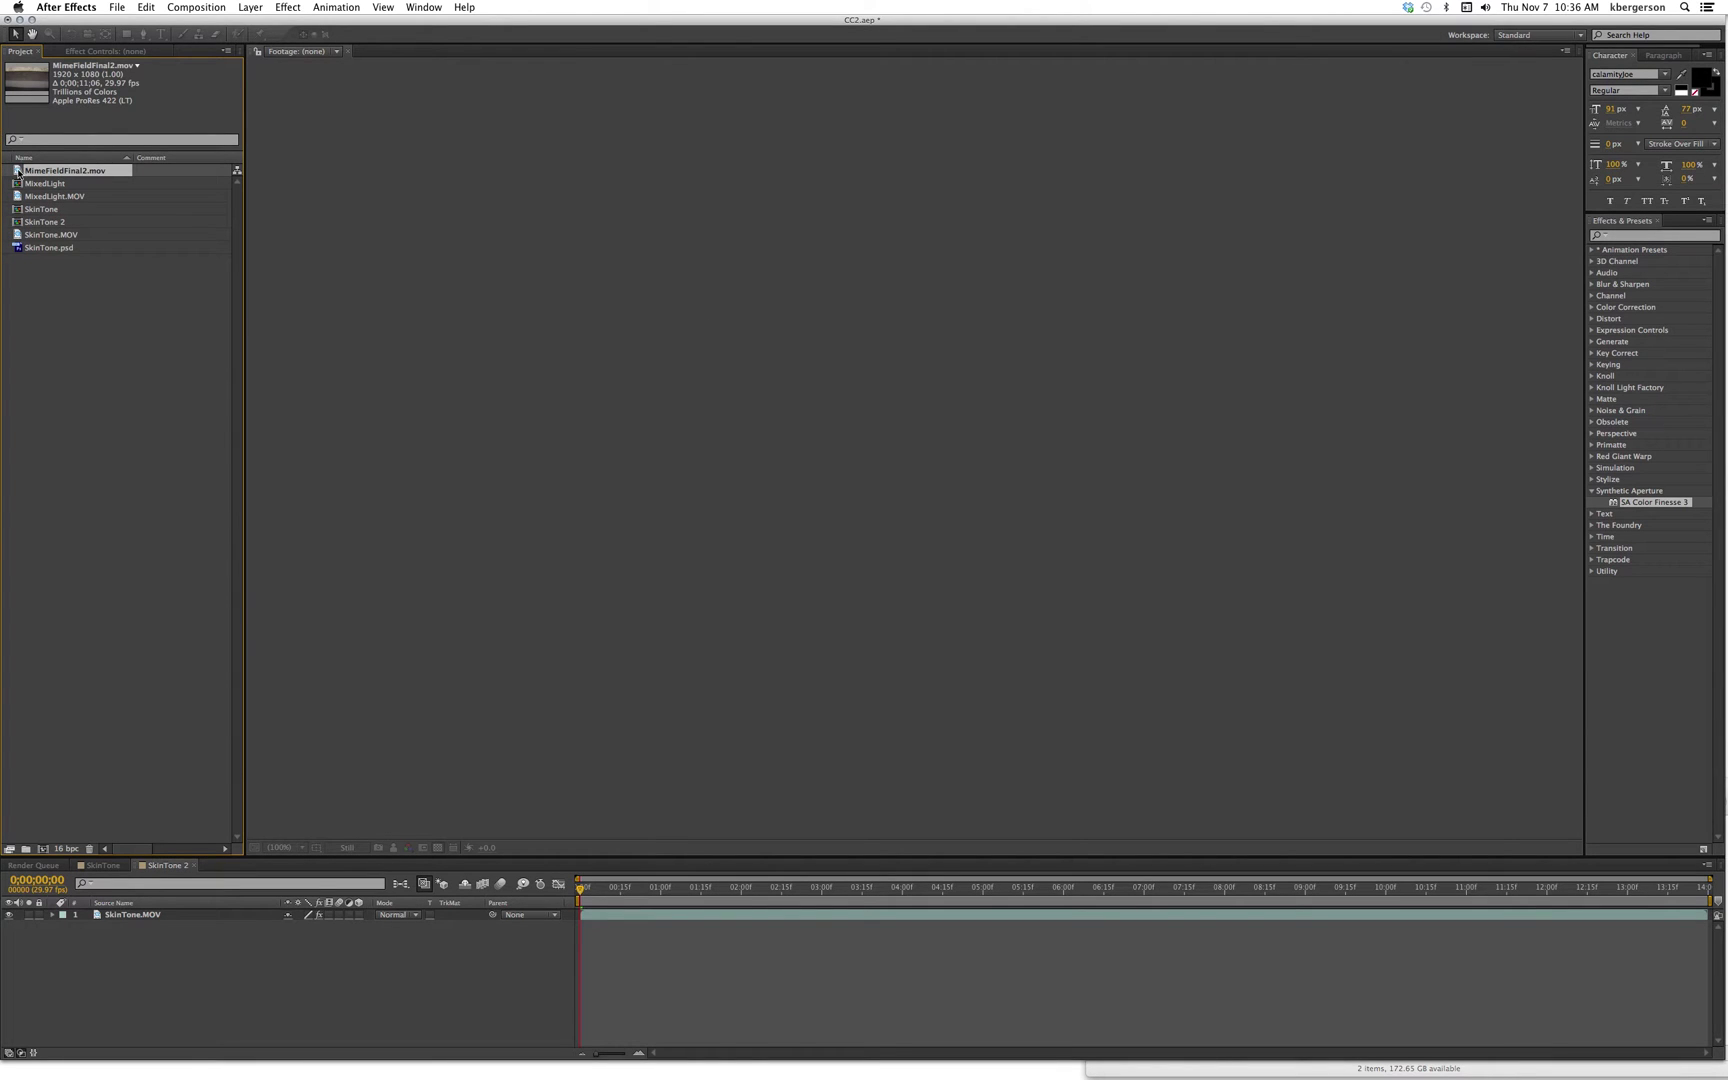
drag(43, 580, 45, 849)
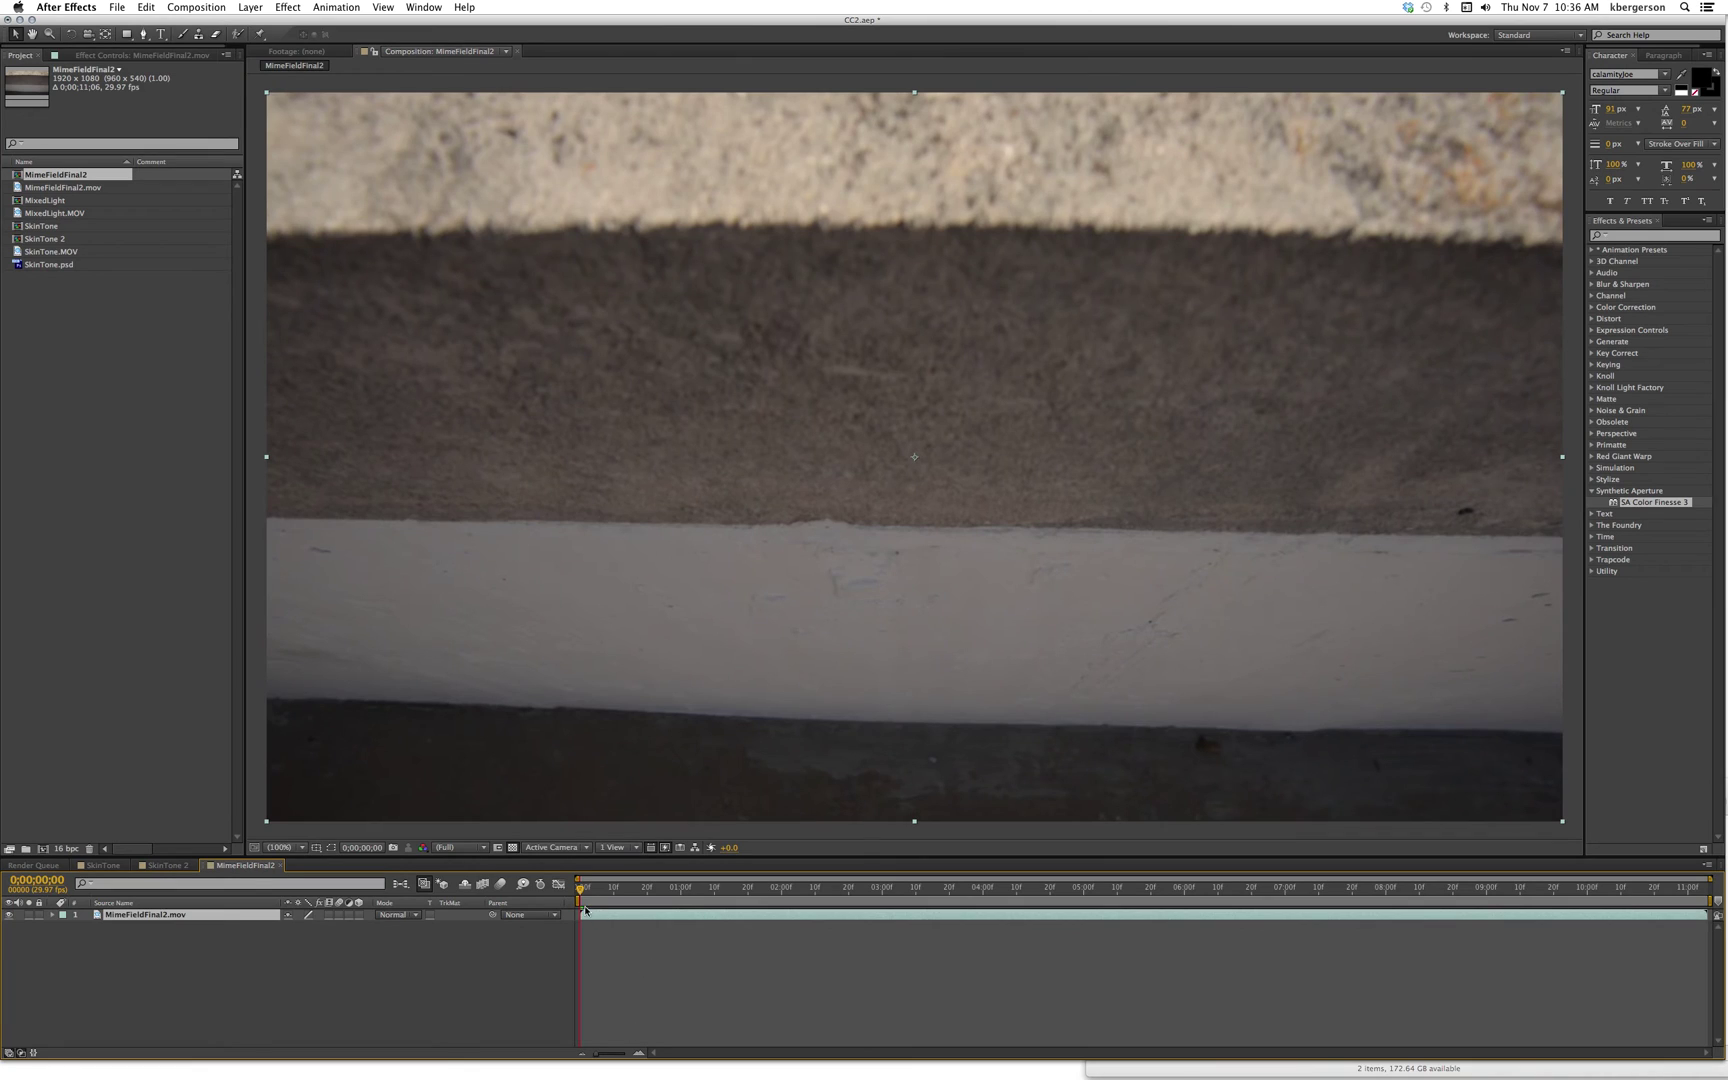
Step: Preview the clip, apply SA Color Finesse 3 to the MimeFieldFinal2.mov layer, and launch Full Interface
drag(578, 893, 889, 907)
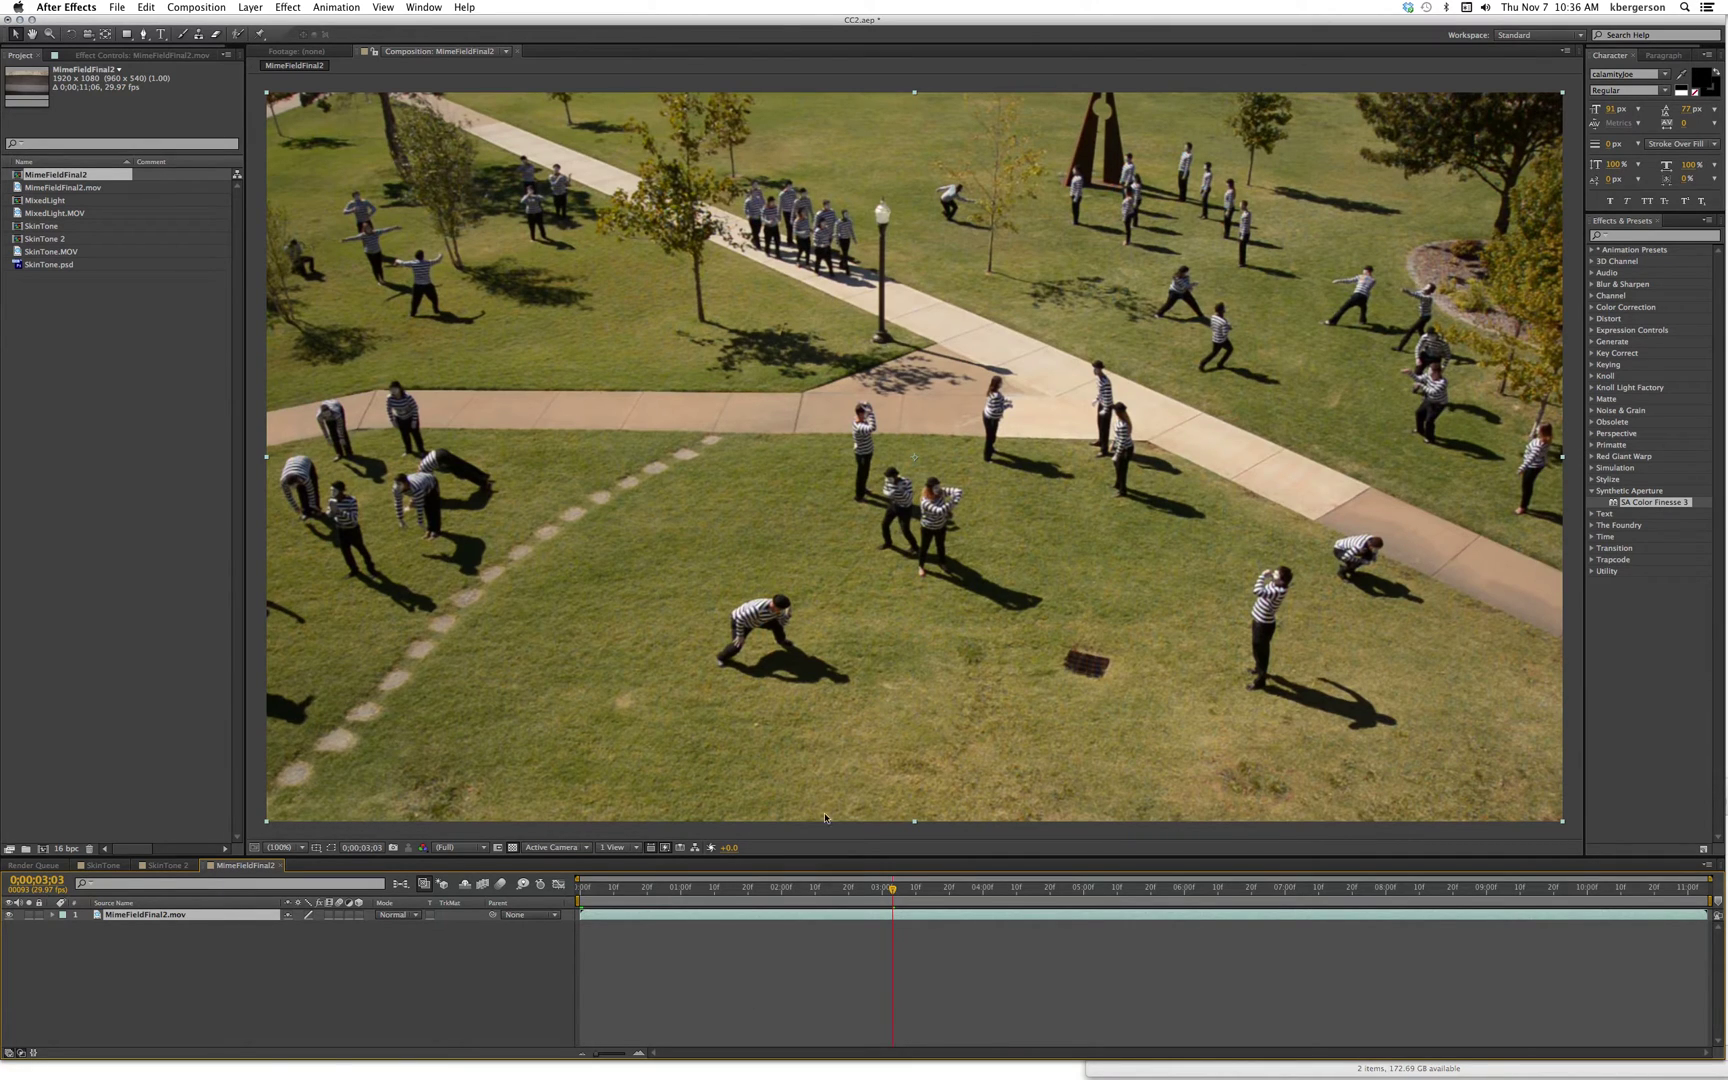
drag(1622, 507, 1008, 921)
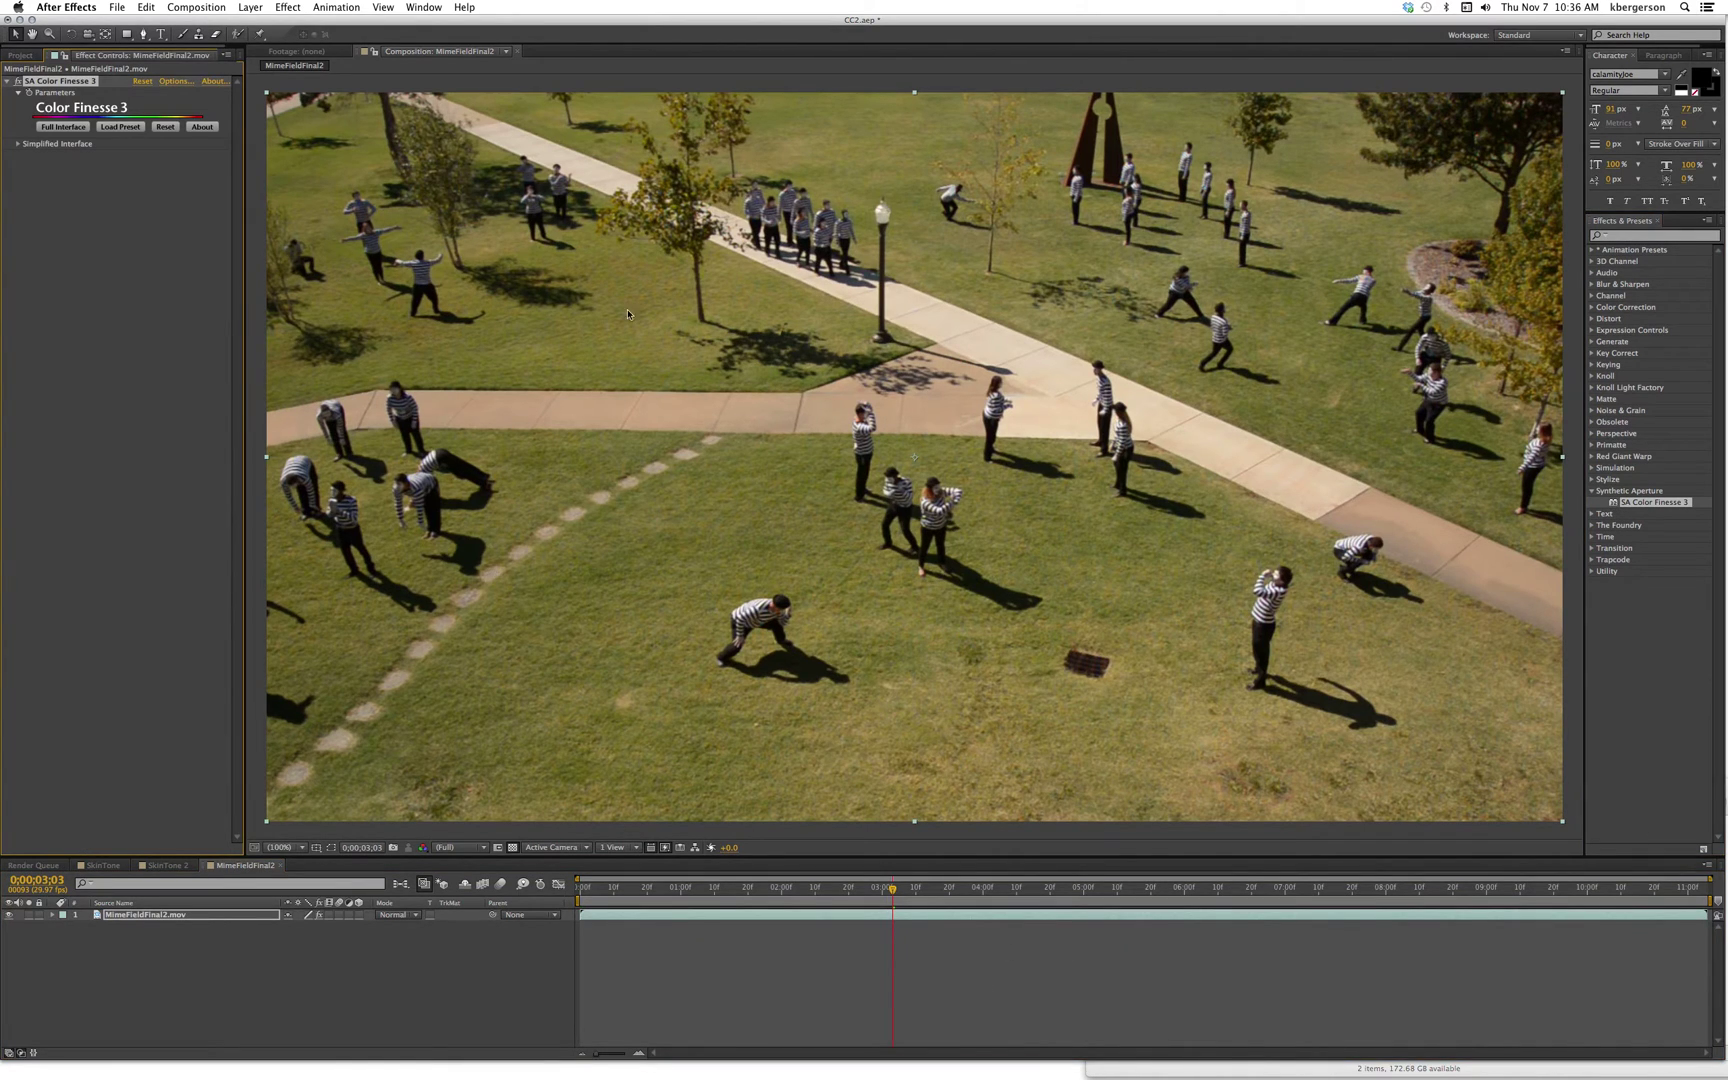
click(65, 128)
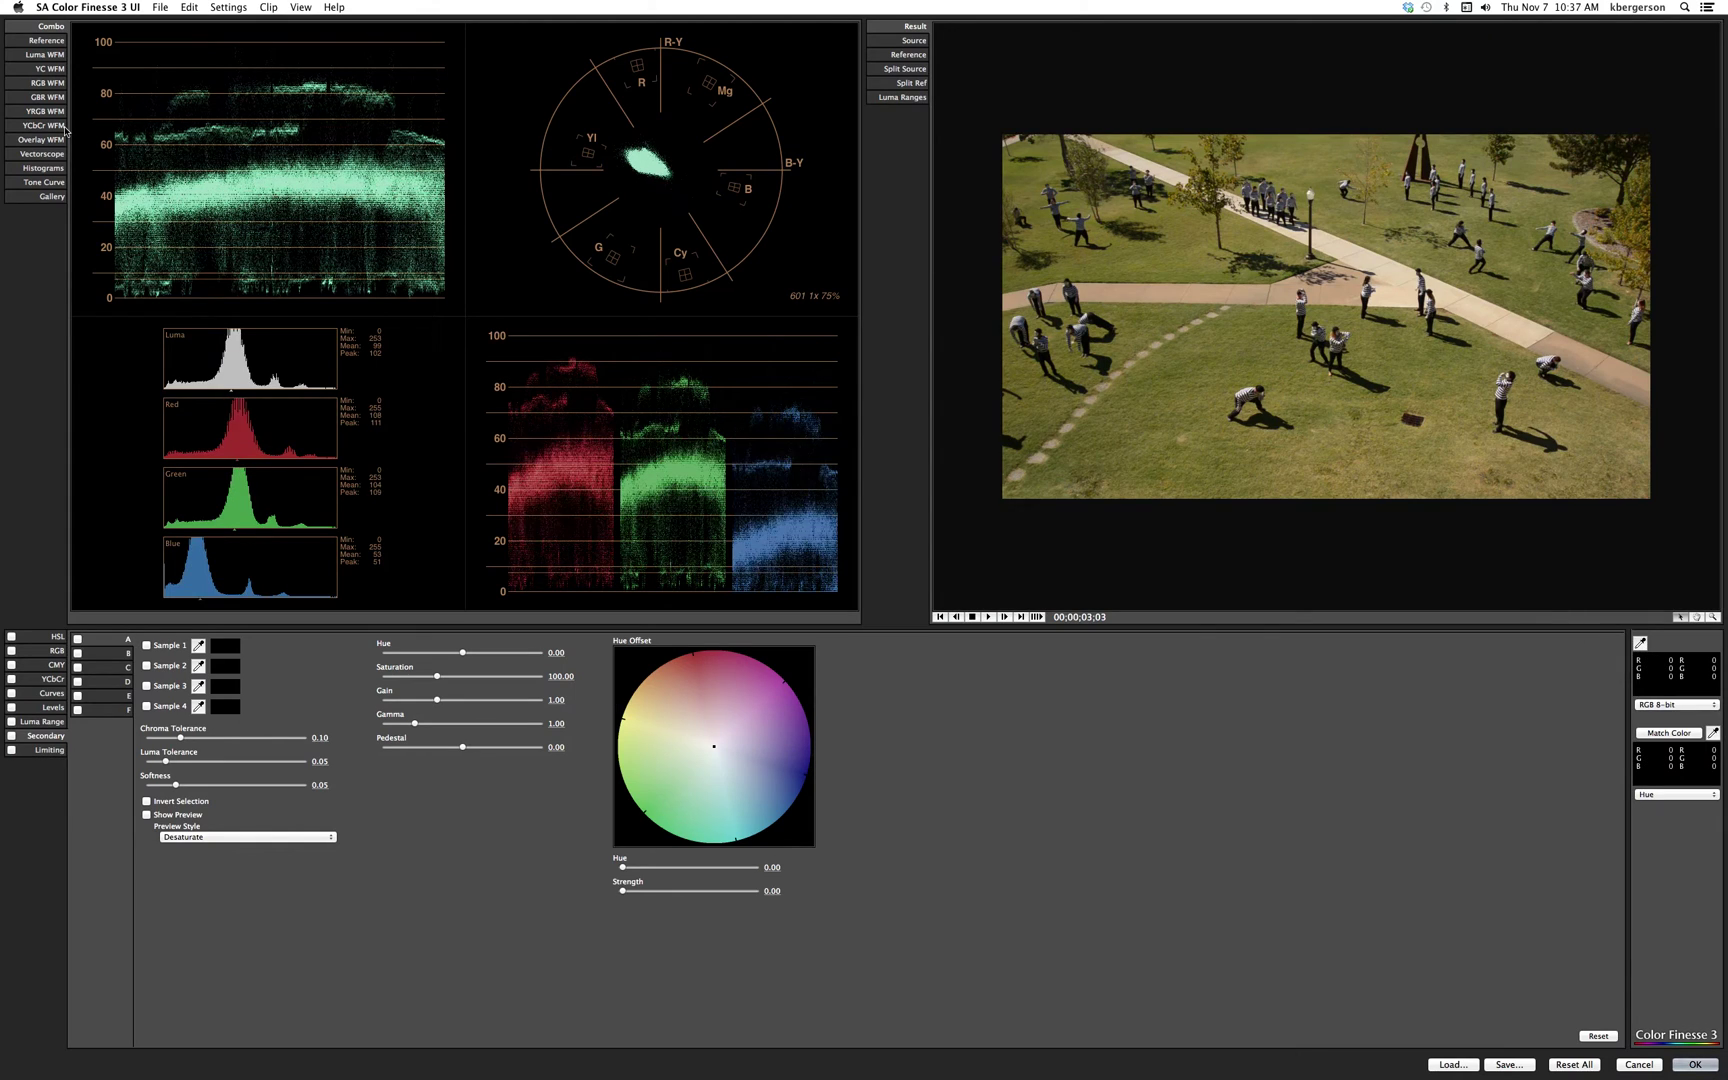
Step: Turn on Secondary correction with group A and Sample 1 enabled
click(11, 735)
click(77, 640)
click(147, 646)
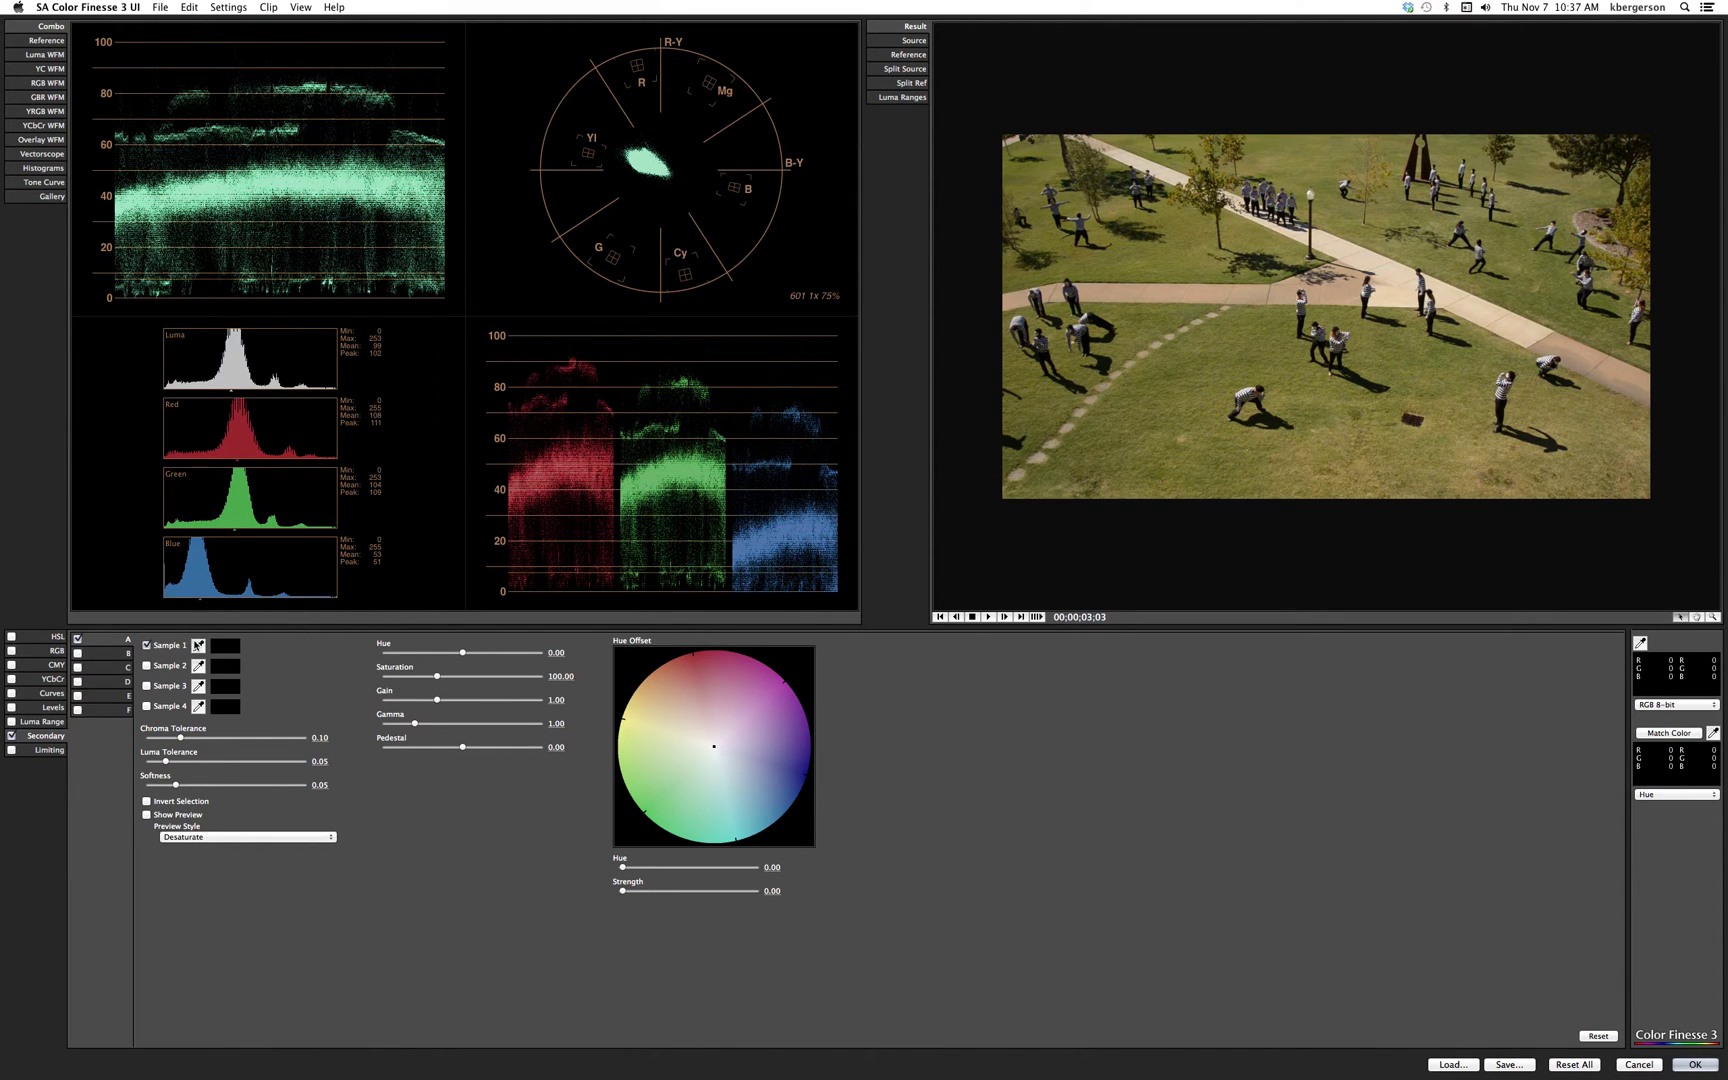
Step: Sample the grass green into Sample 1 and show the desaturated selection preview
click(197, 647)
click(1167, 377)
click(147, 815)
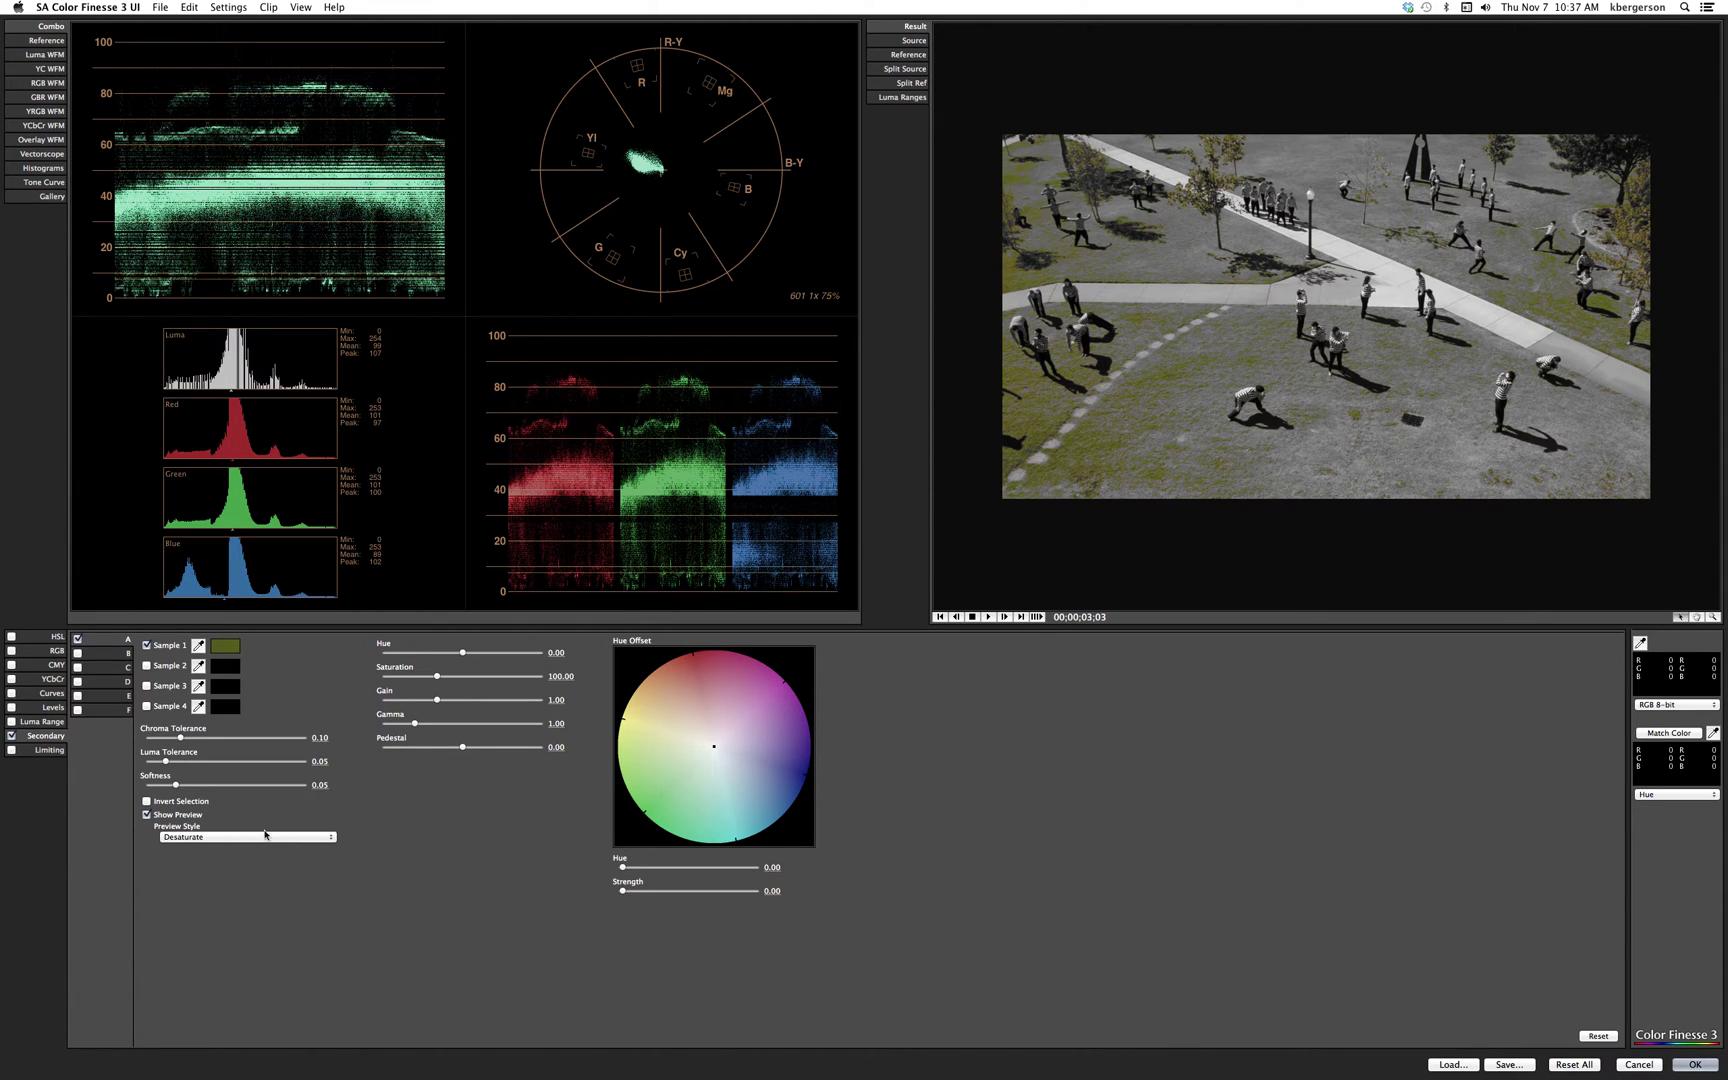
click(328, 842)
click(312, 853)
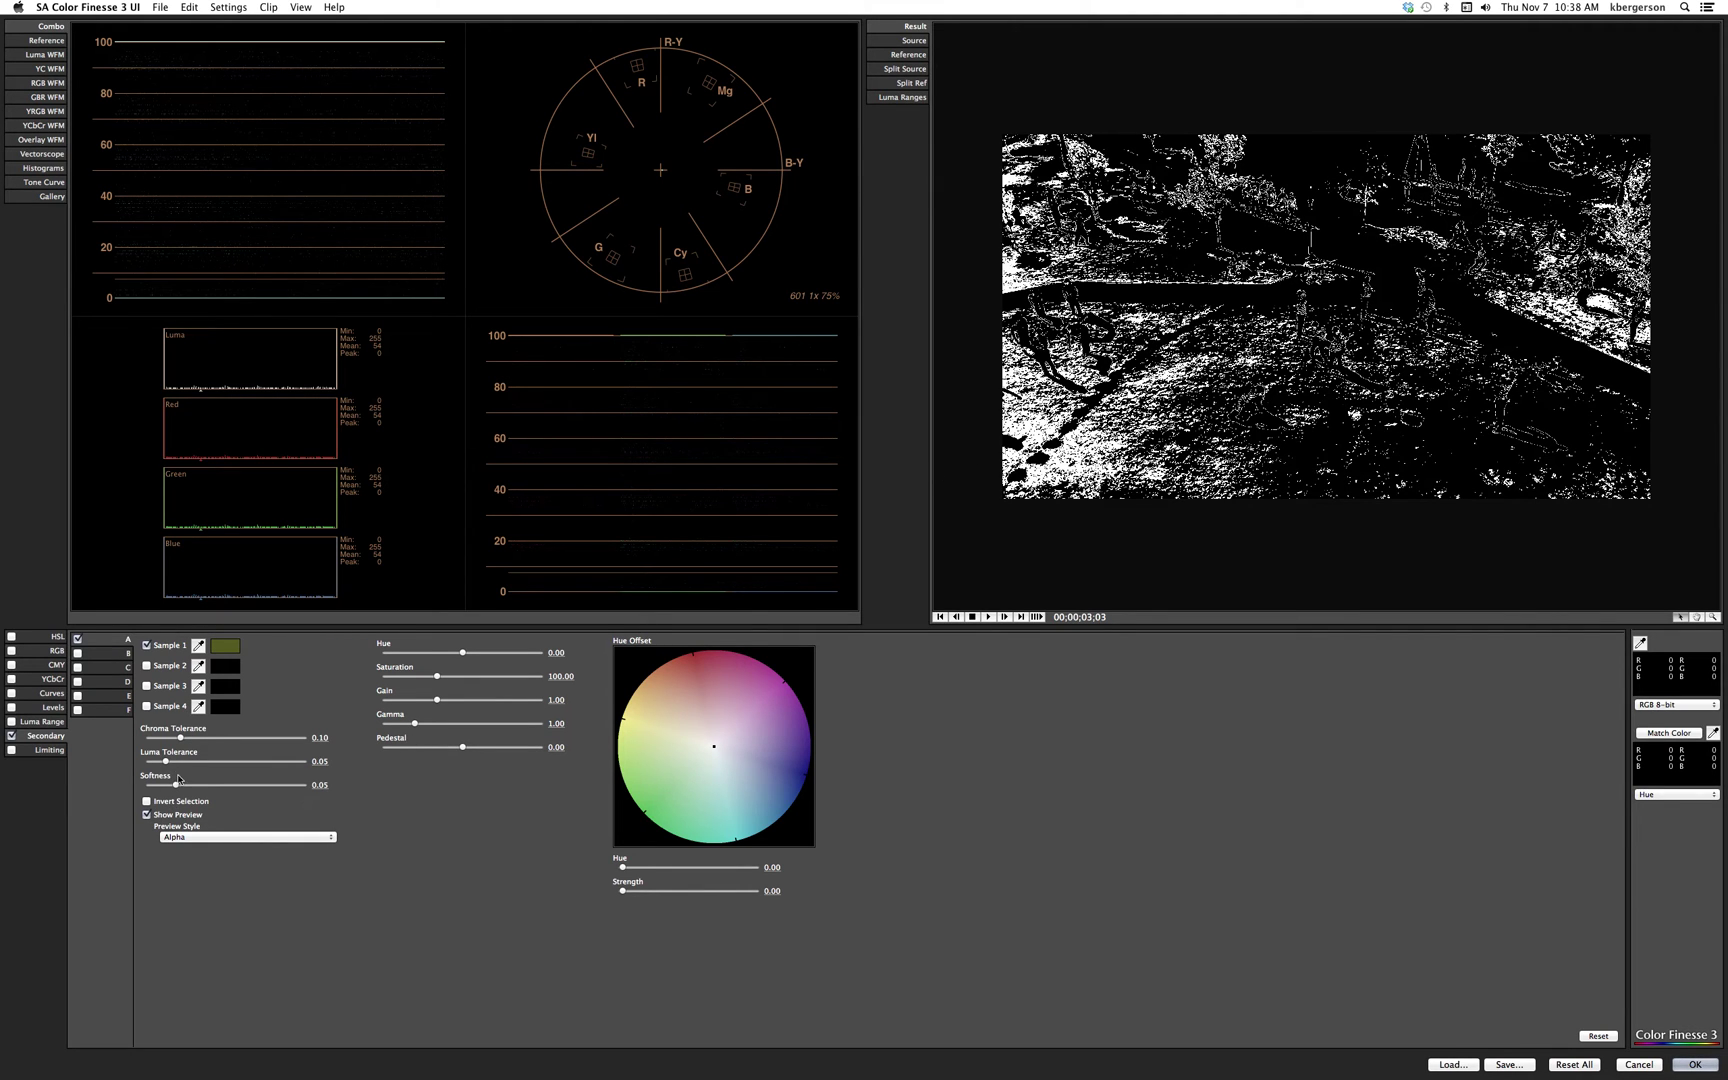
click(146, 815)
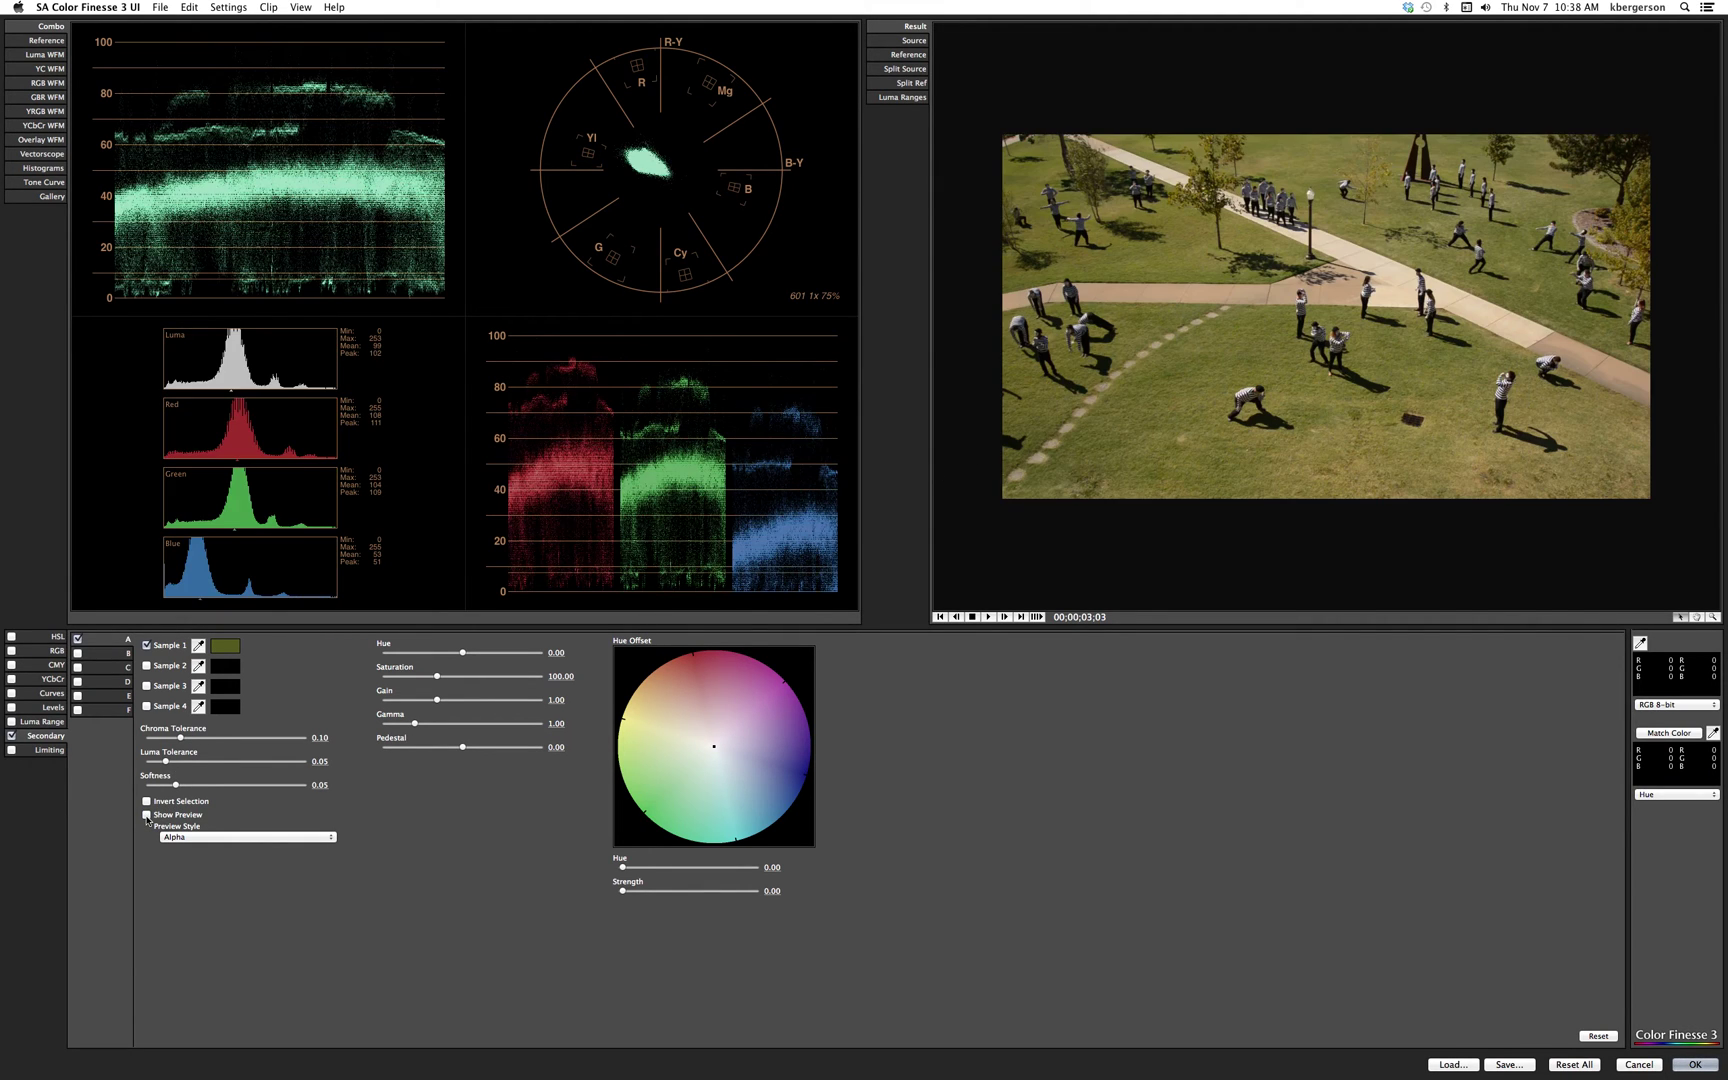
click(181, 836)
click(185, 824)
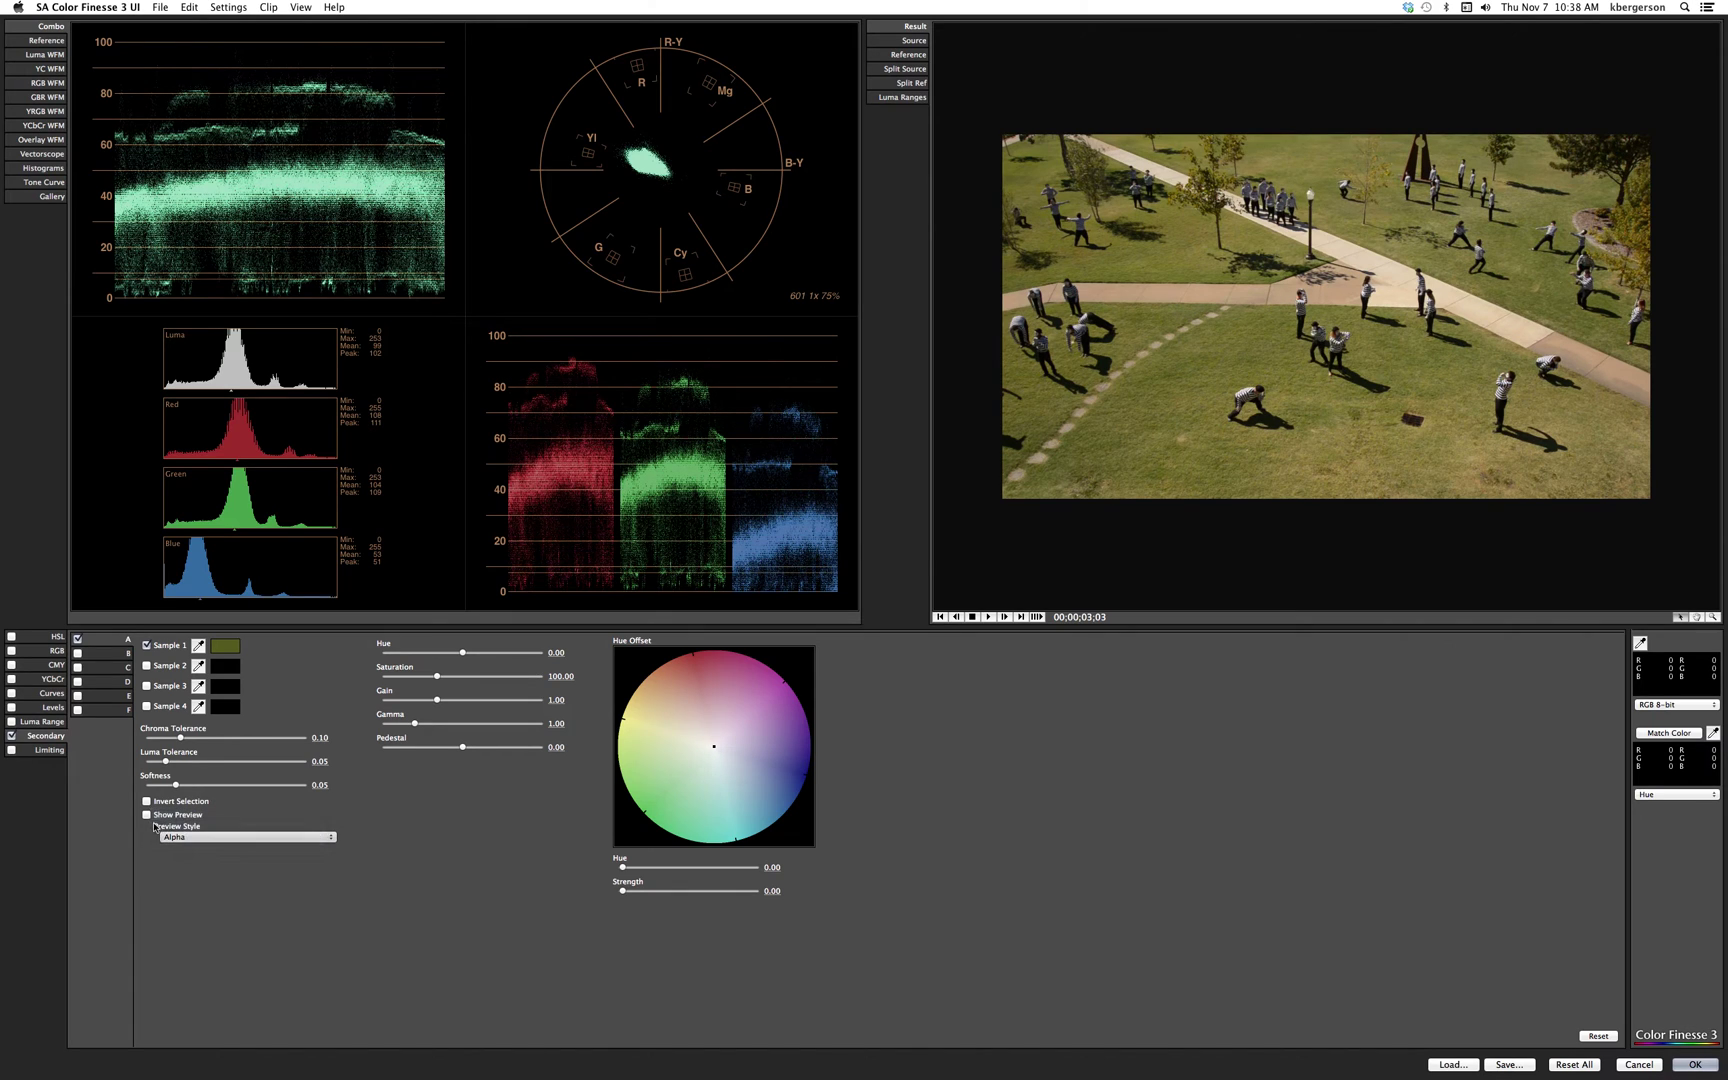
click(146, 815)
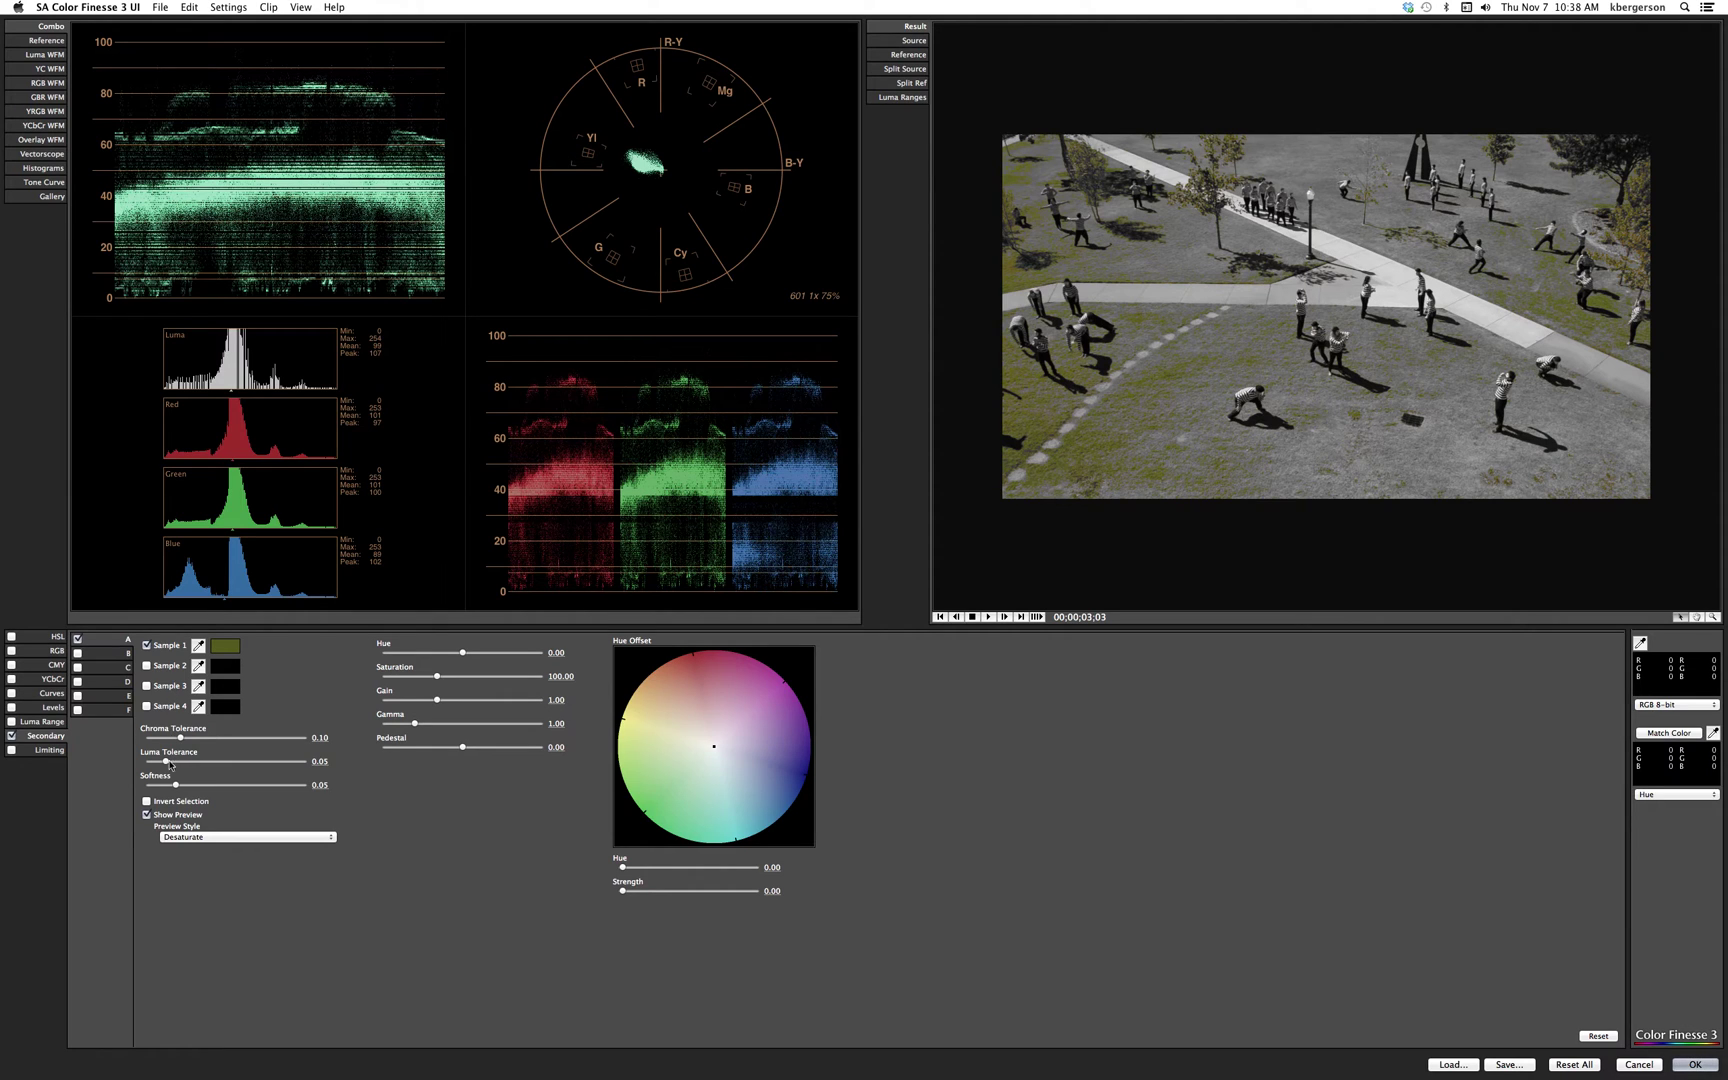
Step: Enable Sample 2, sample another grass tone into it, and recheck the preview
click(146, 815)
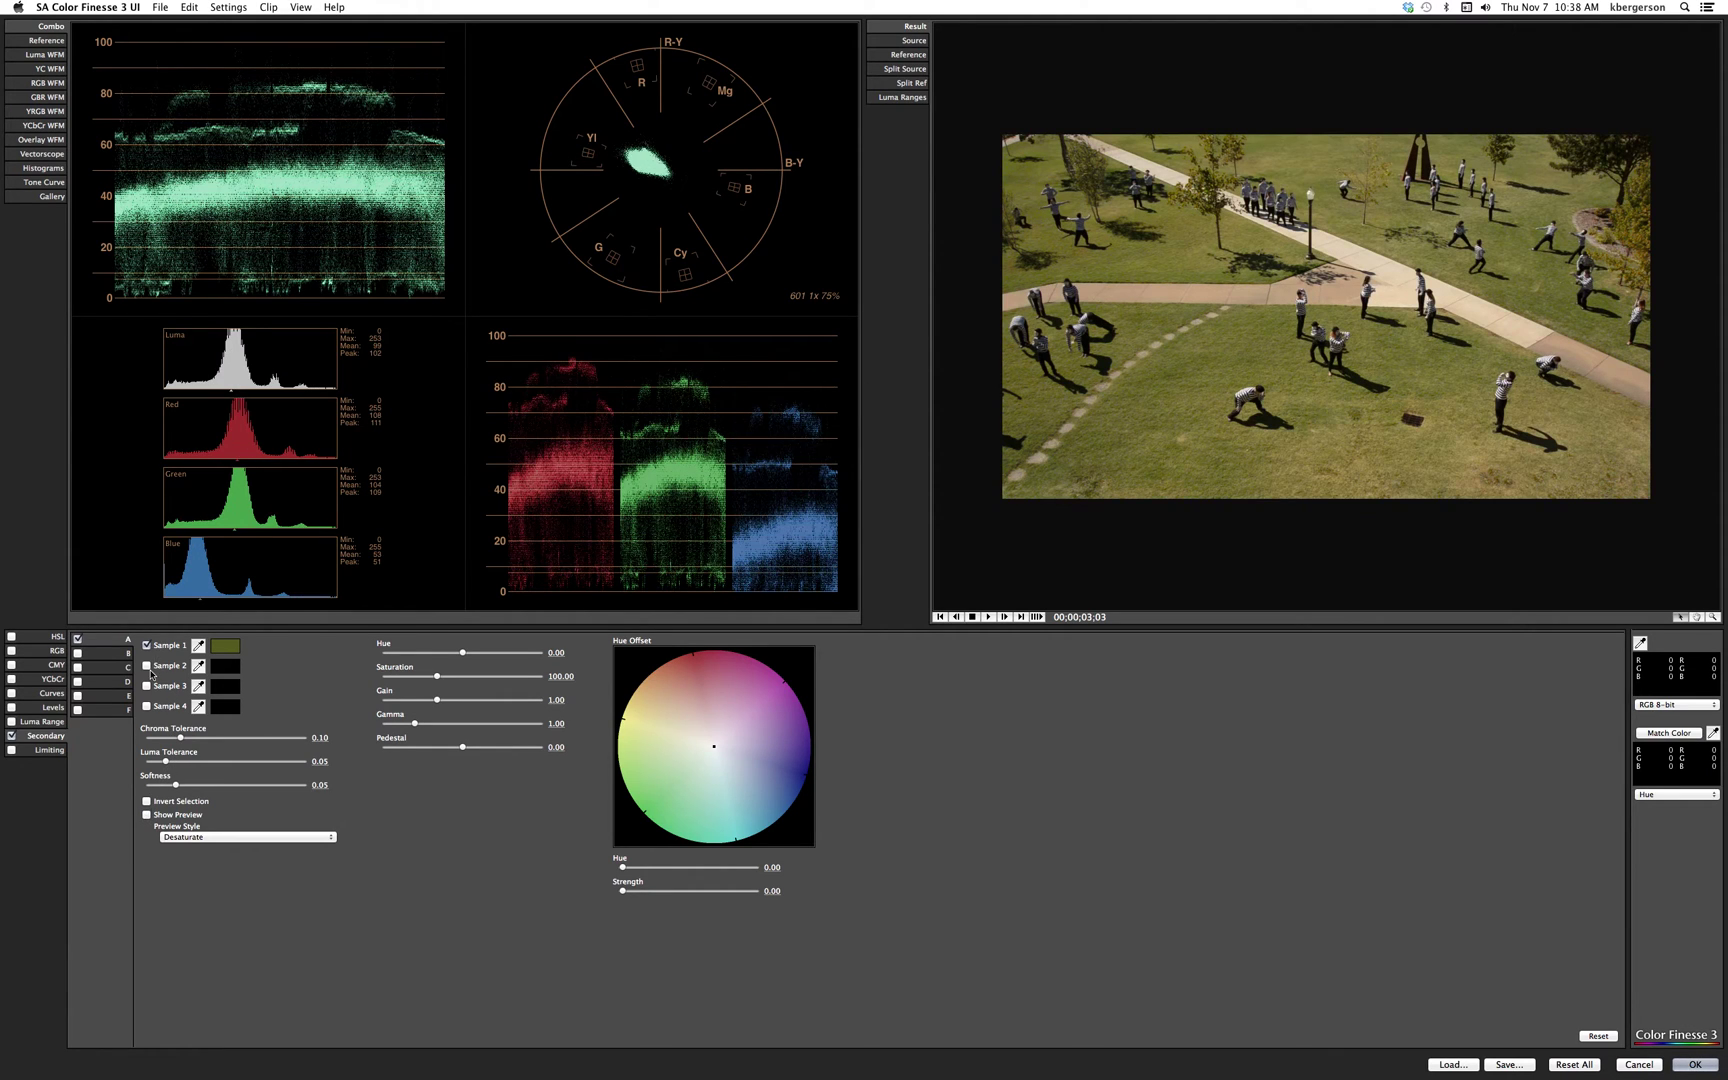
click(147, 666)
click(197, 666)
click(1238, 230)
click(147, 815)
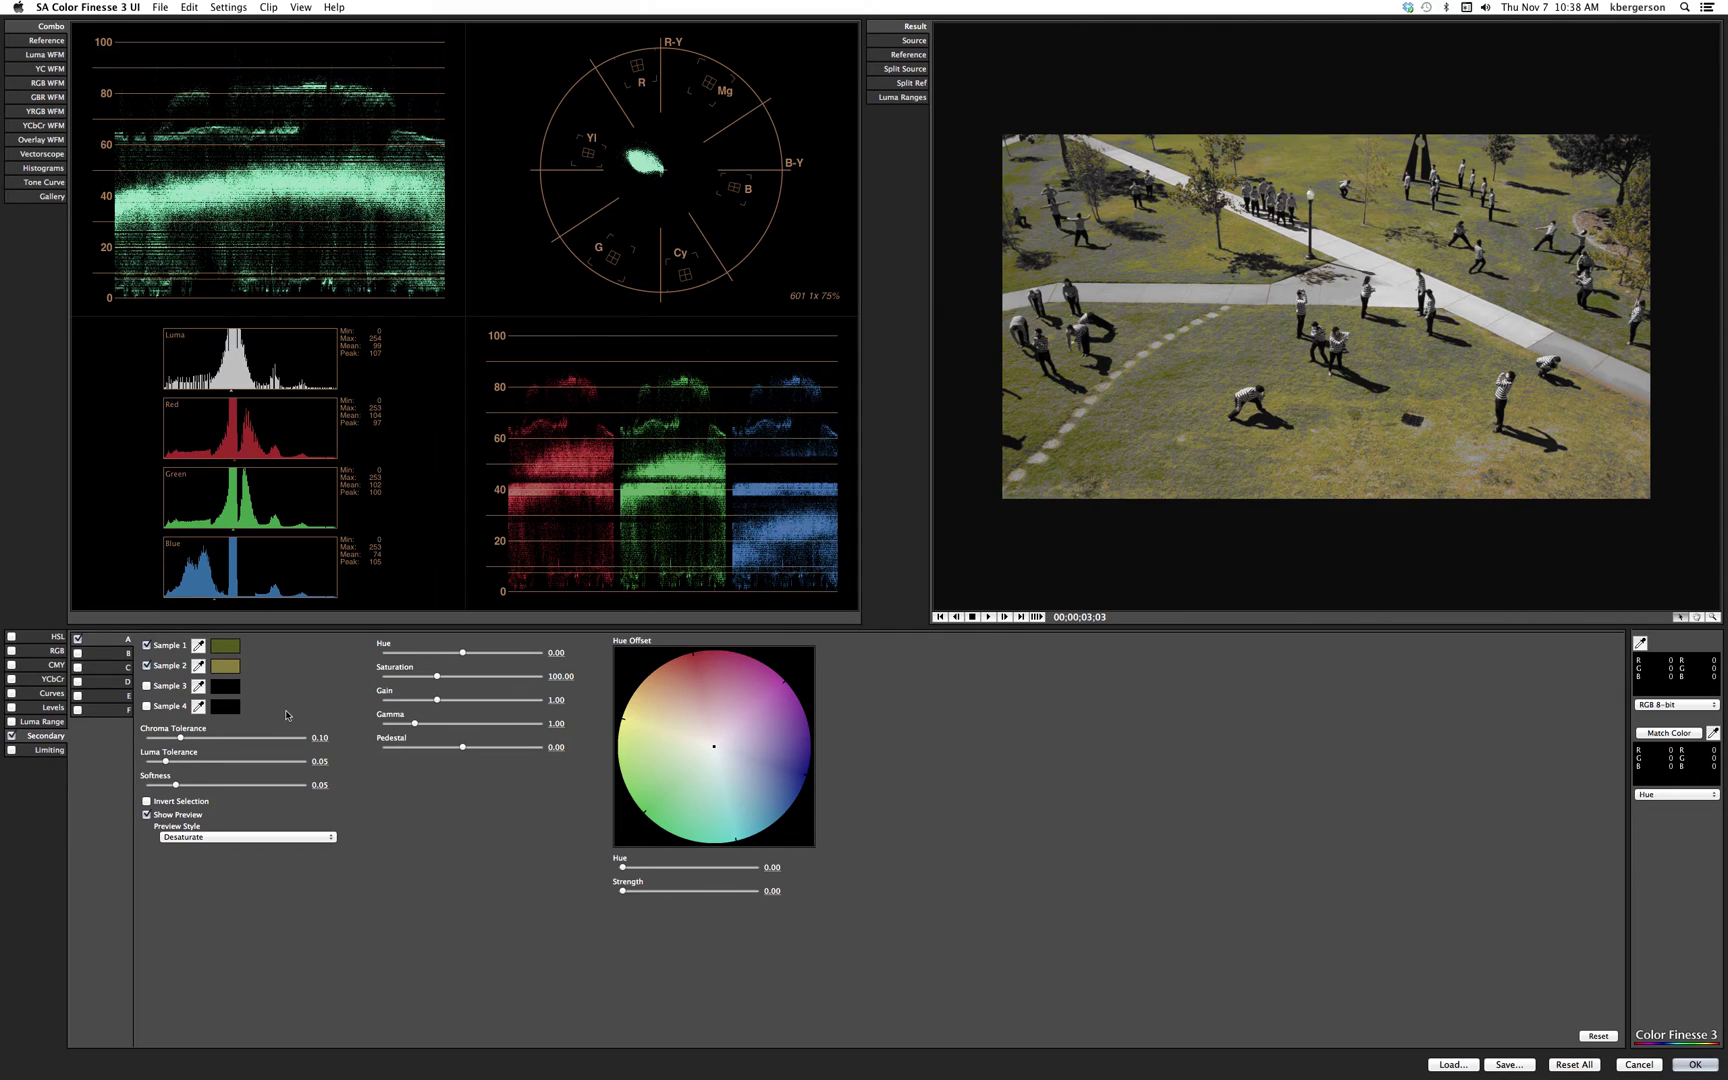
Step: Enable Sample 3 and sample a third grass tone, checking the preview again
click(146, 815)
click(147, 686)
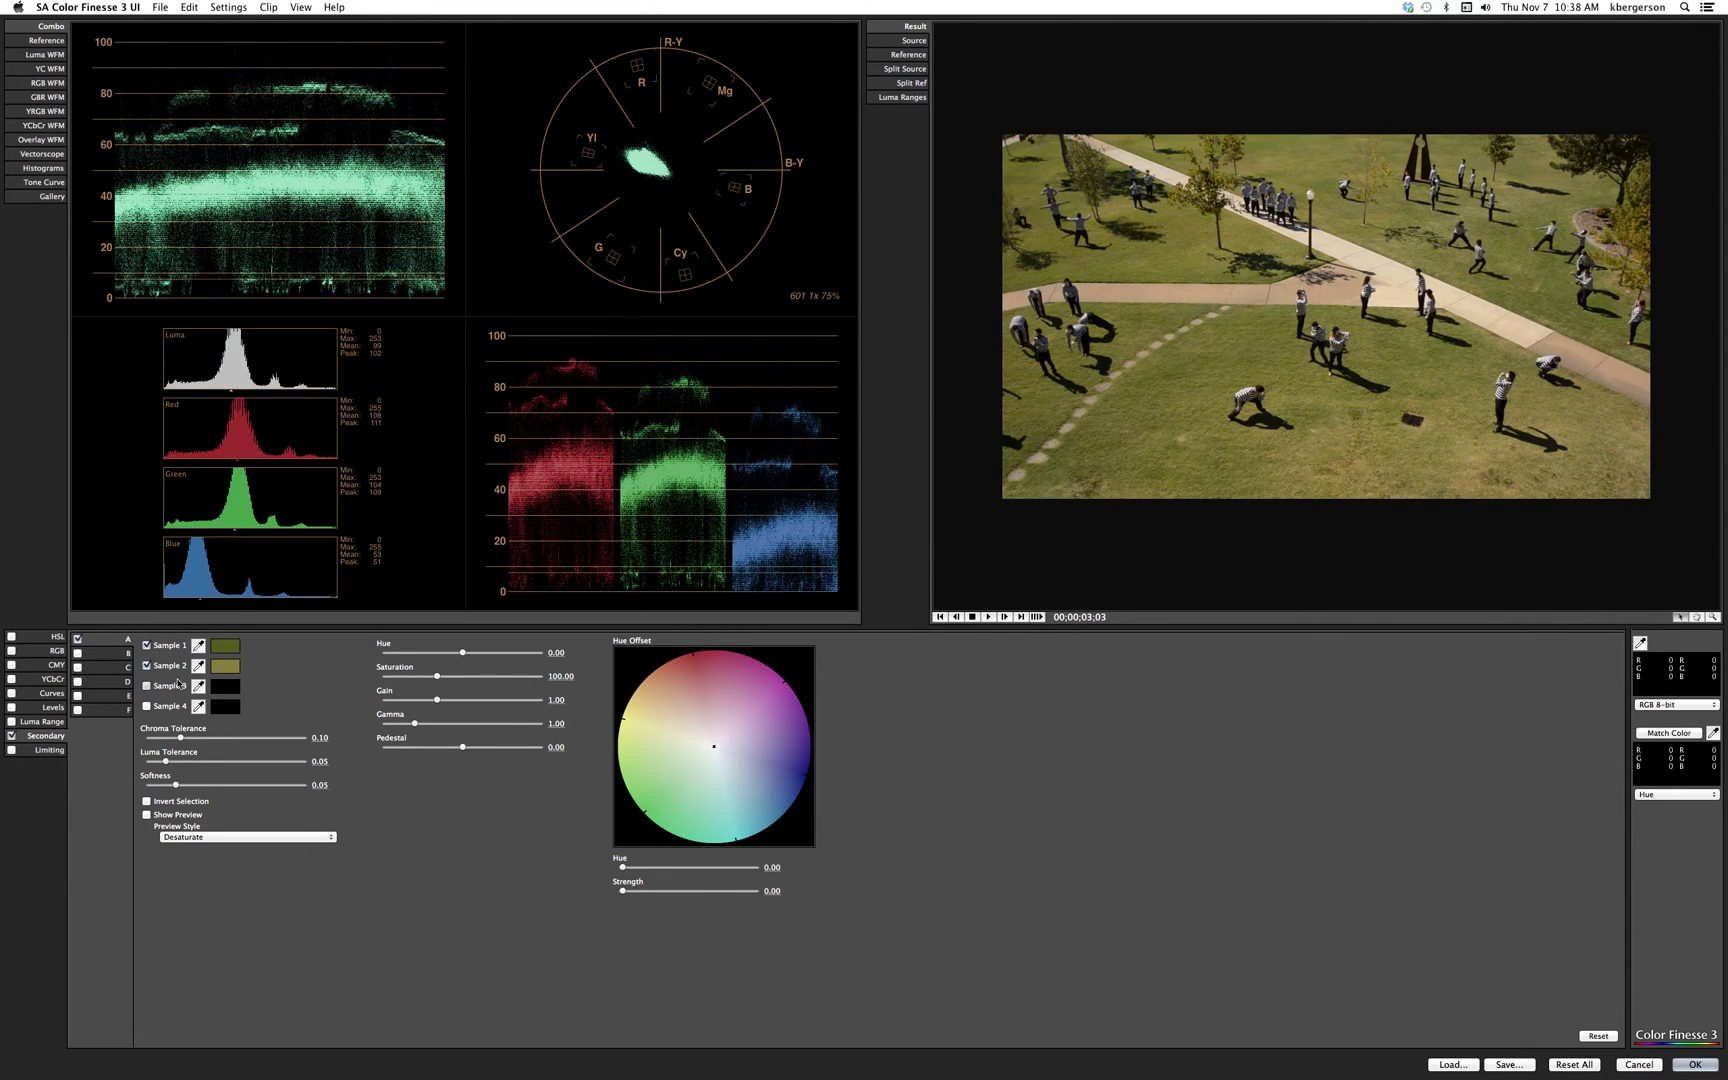
click(198, 686)
click(1333, 190)
click(147, 815)
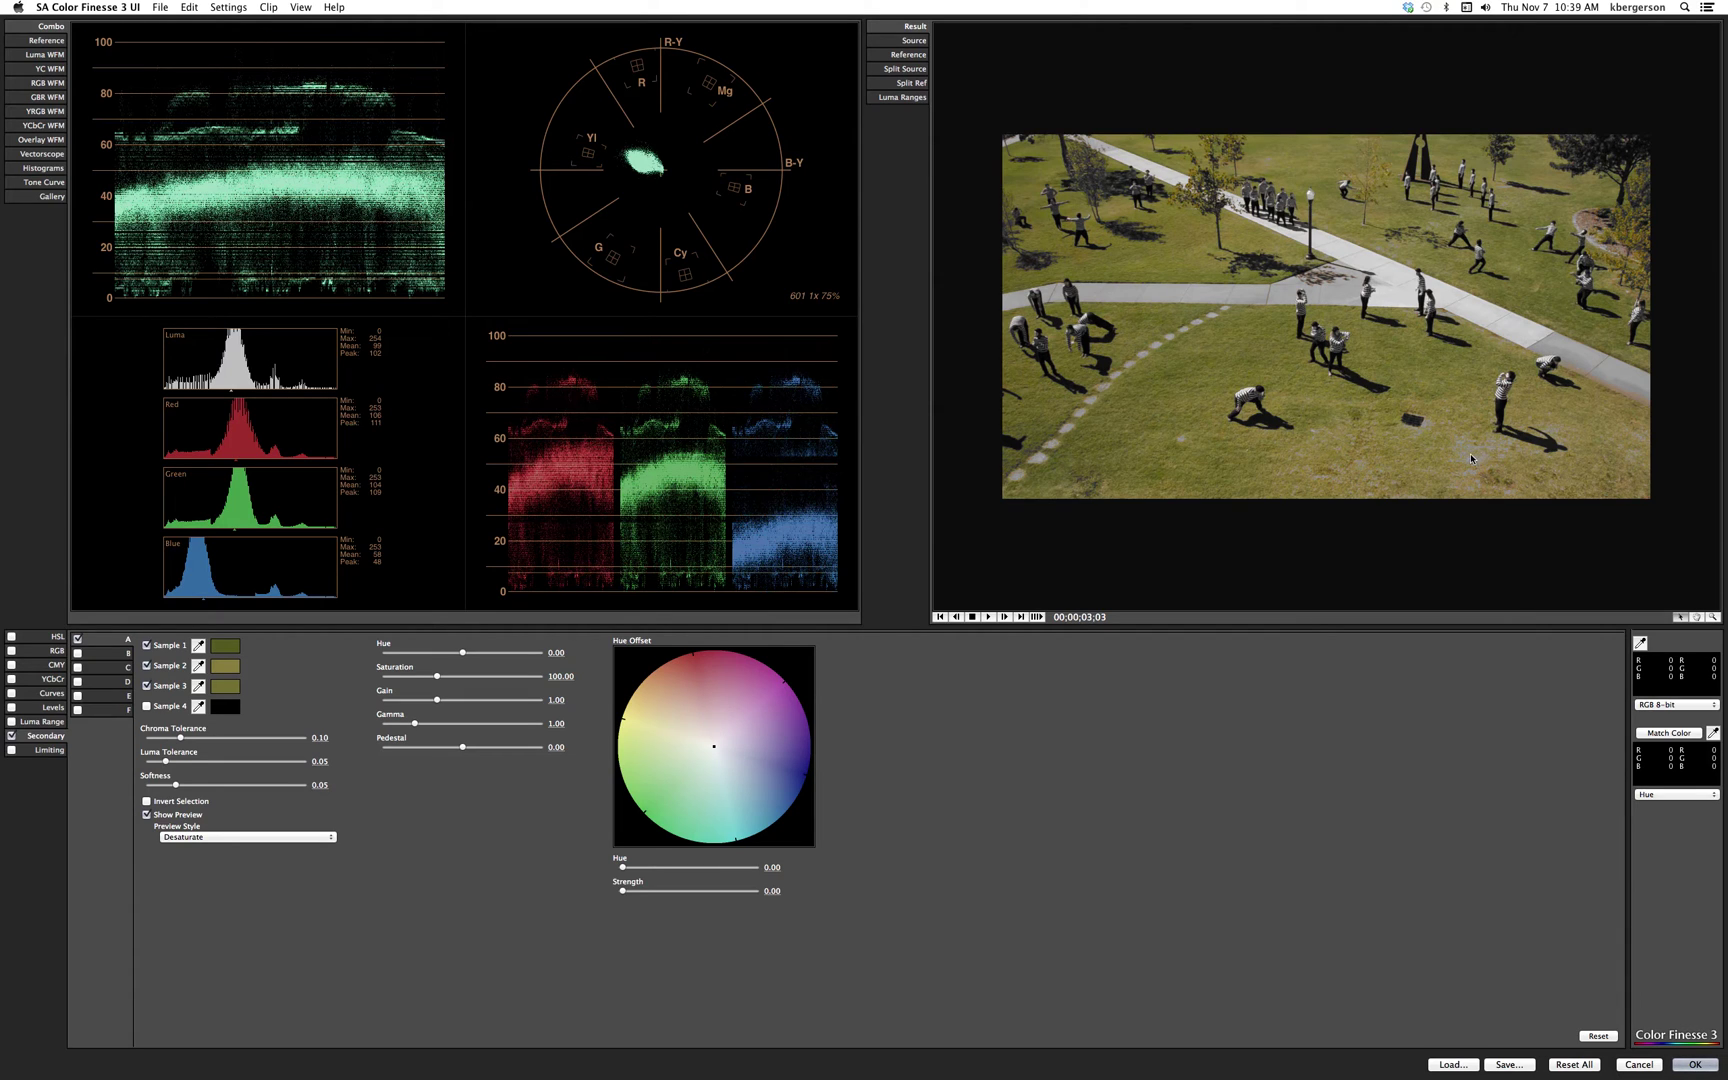
Step: Enable Sample 4 and sample a fourth grass tone, then restore the desaturated preview
click(150, 815)
click(147, 706)
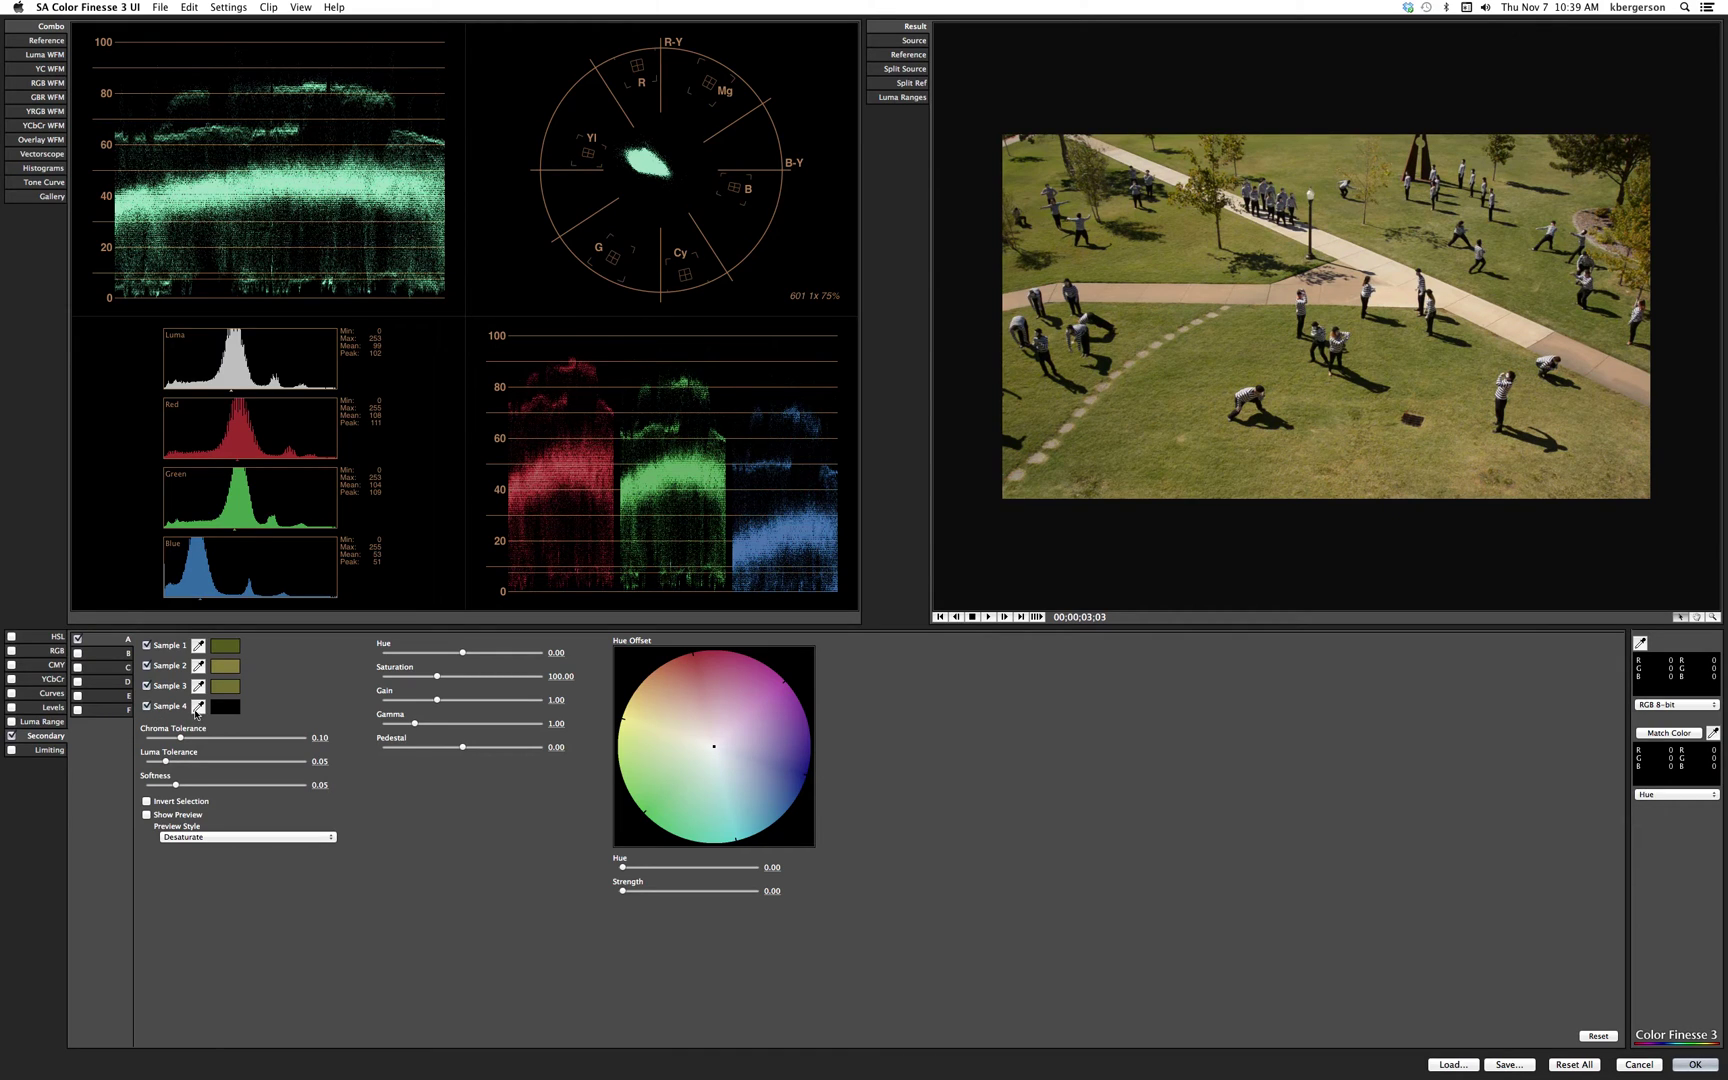
click(198, 706)
click(1470, 455)
click(147, 815)
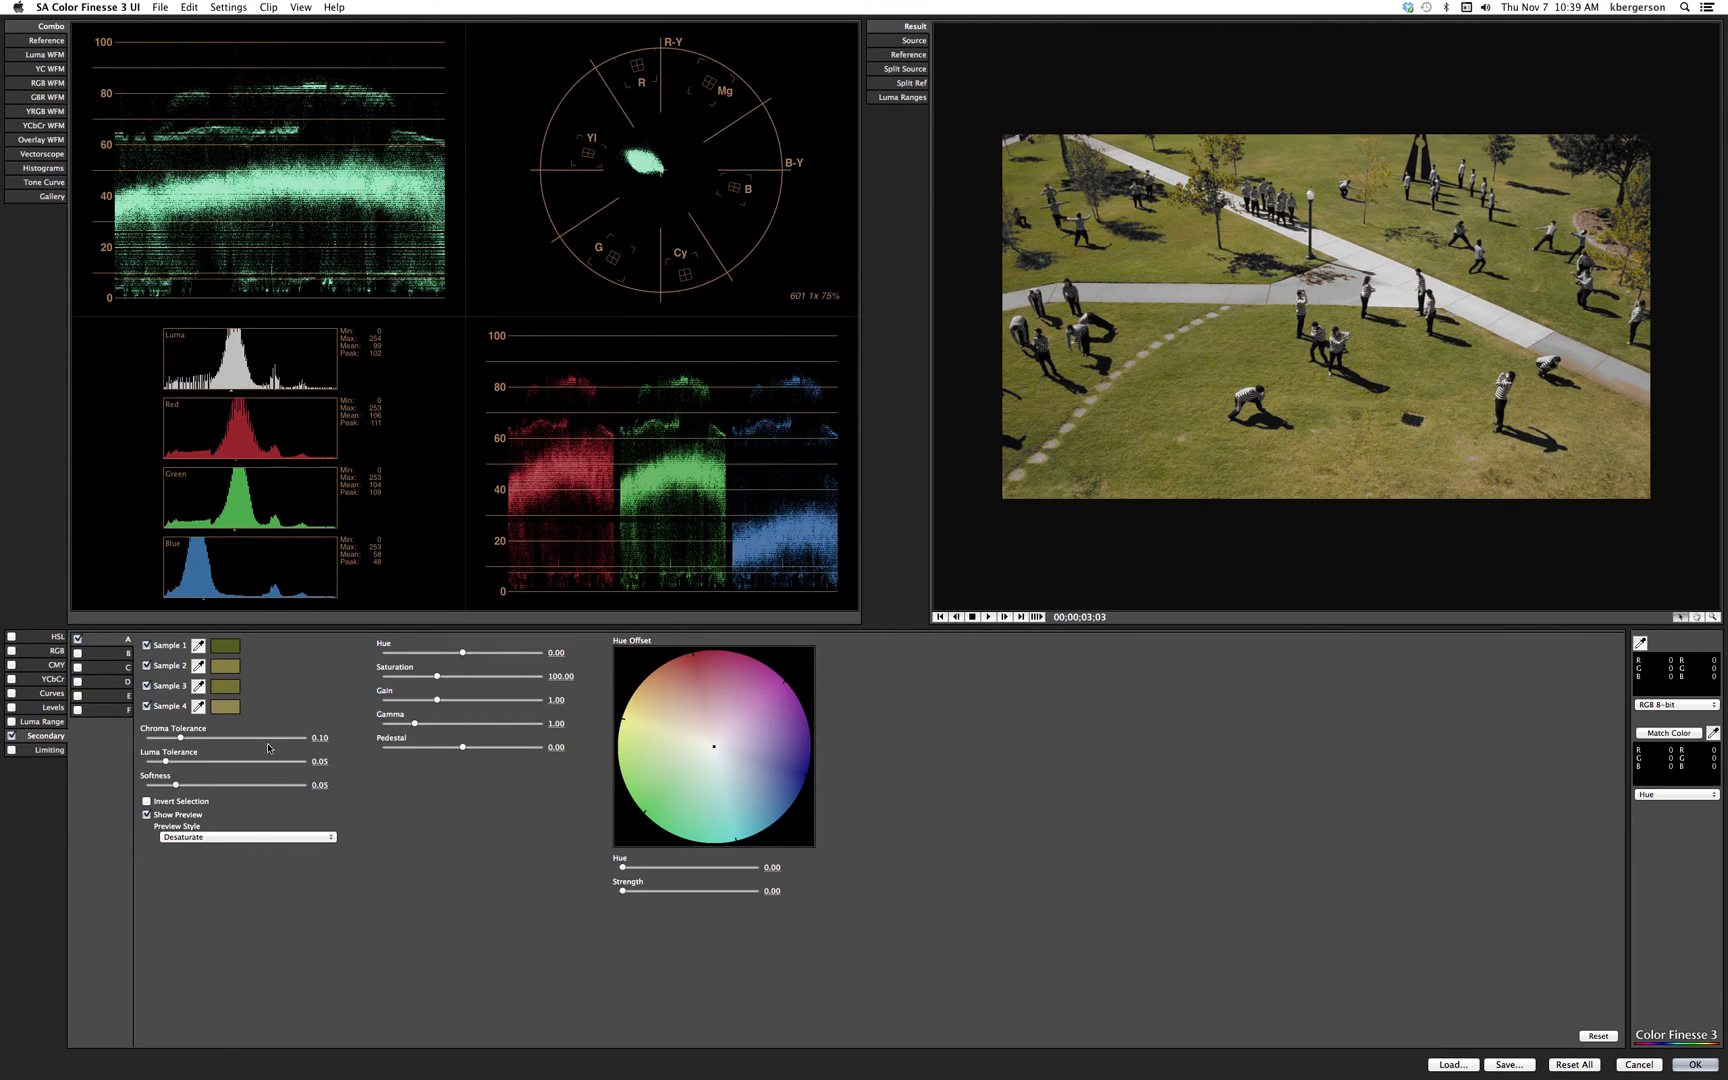
Step: Rotate the isolated grass Hue to 177.60 and settle Chroma Tolerance at 0.02
click(147, 815)
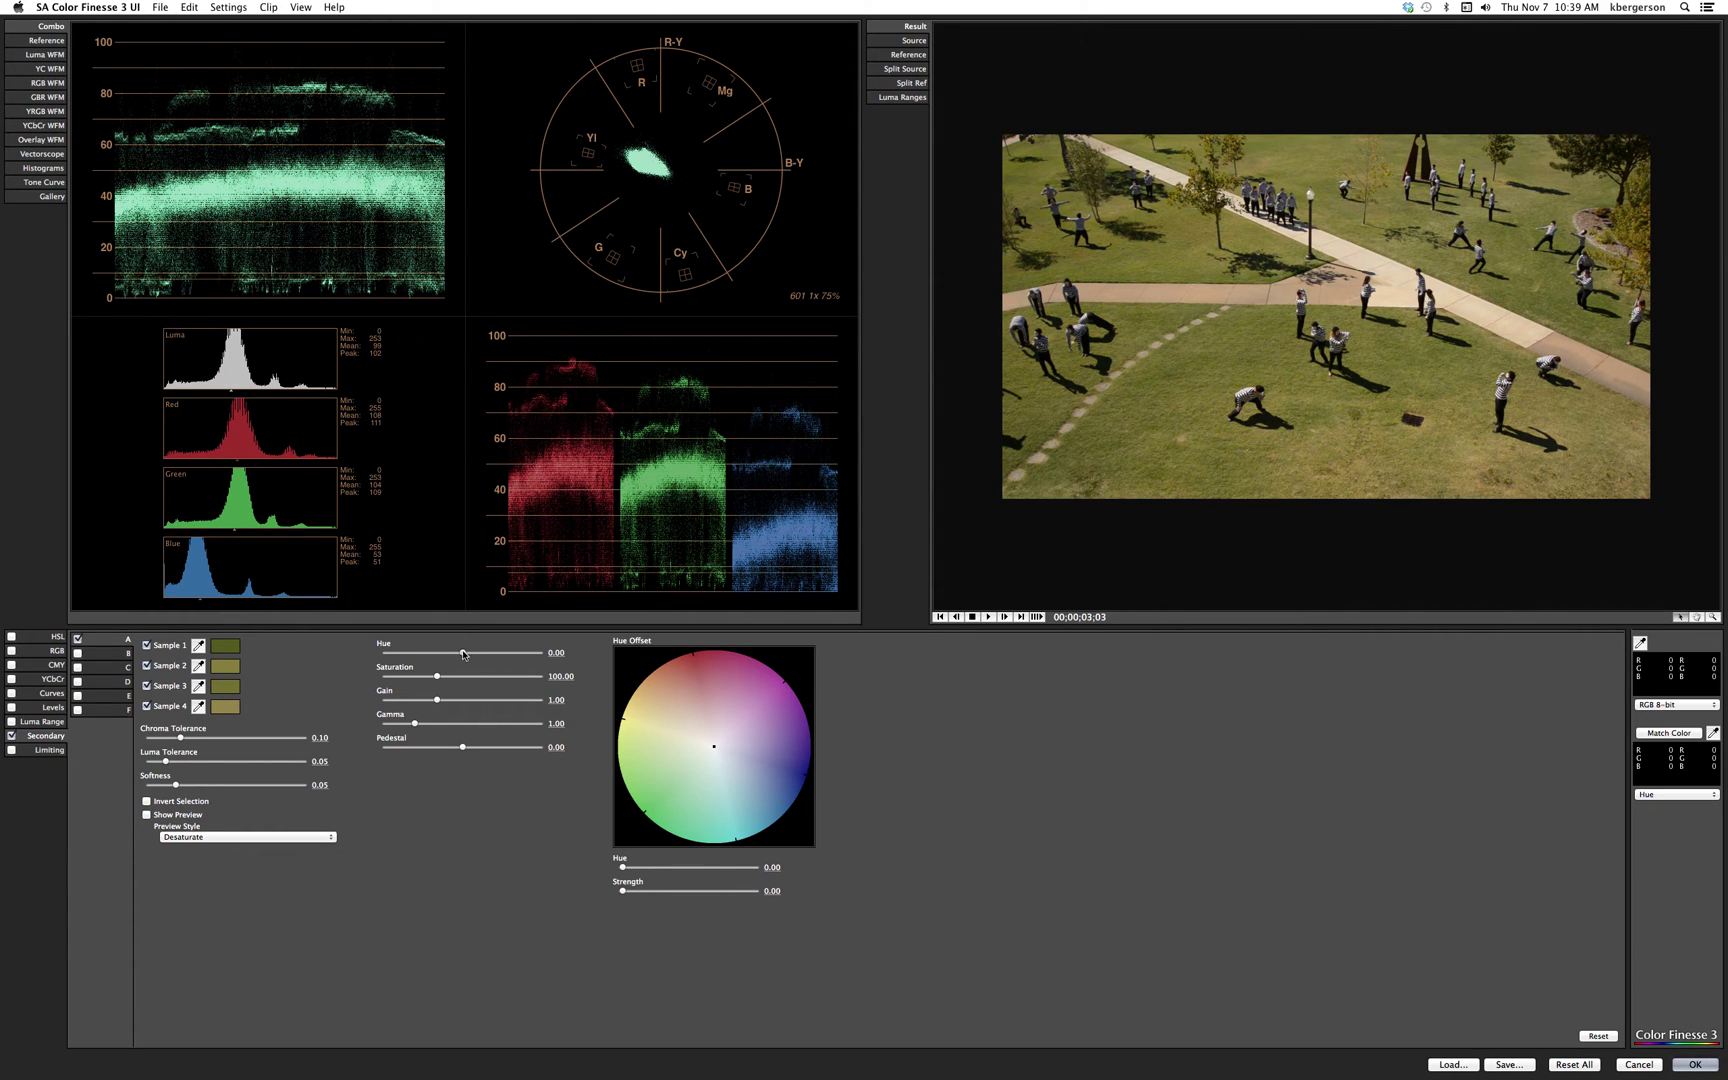
drag(463, 653, 501, 657)
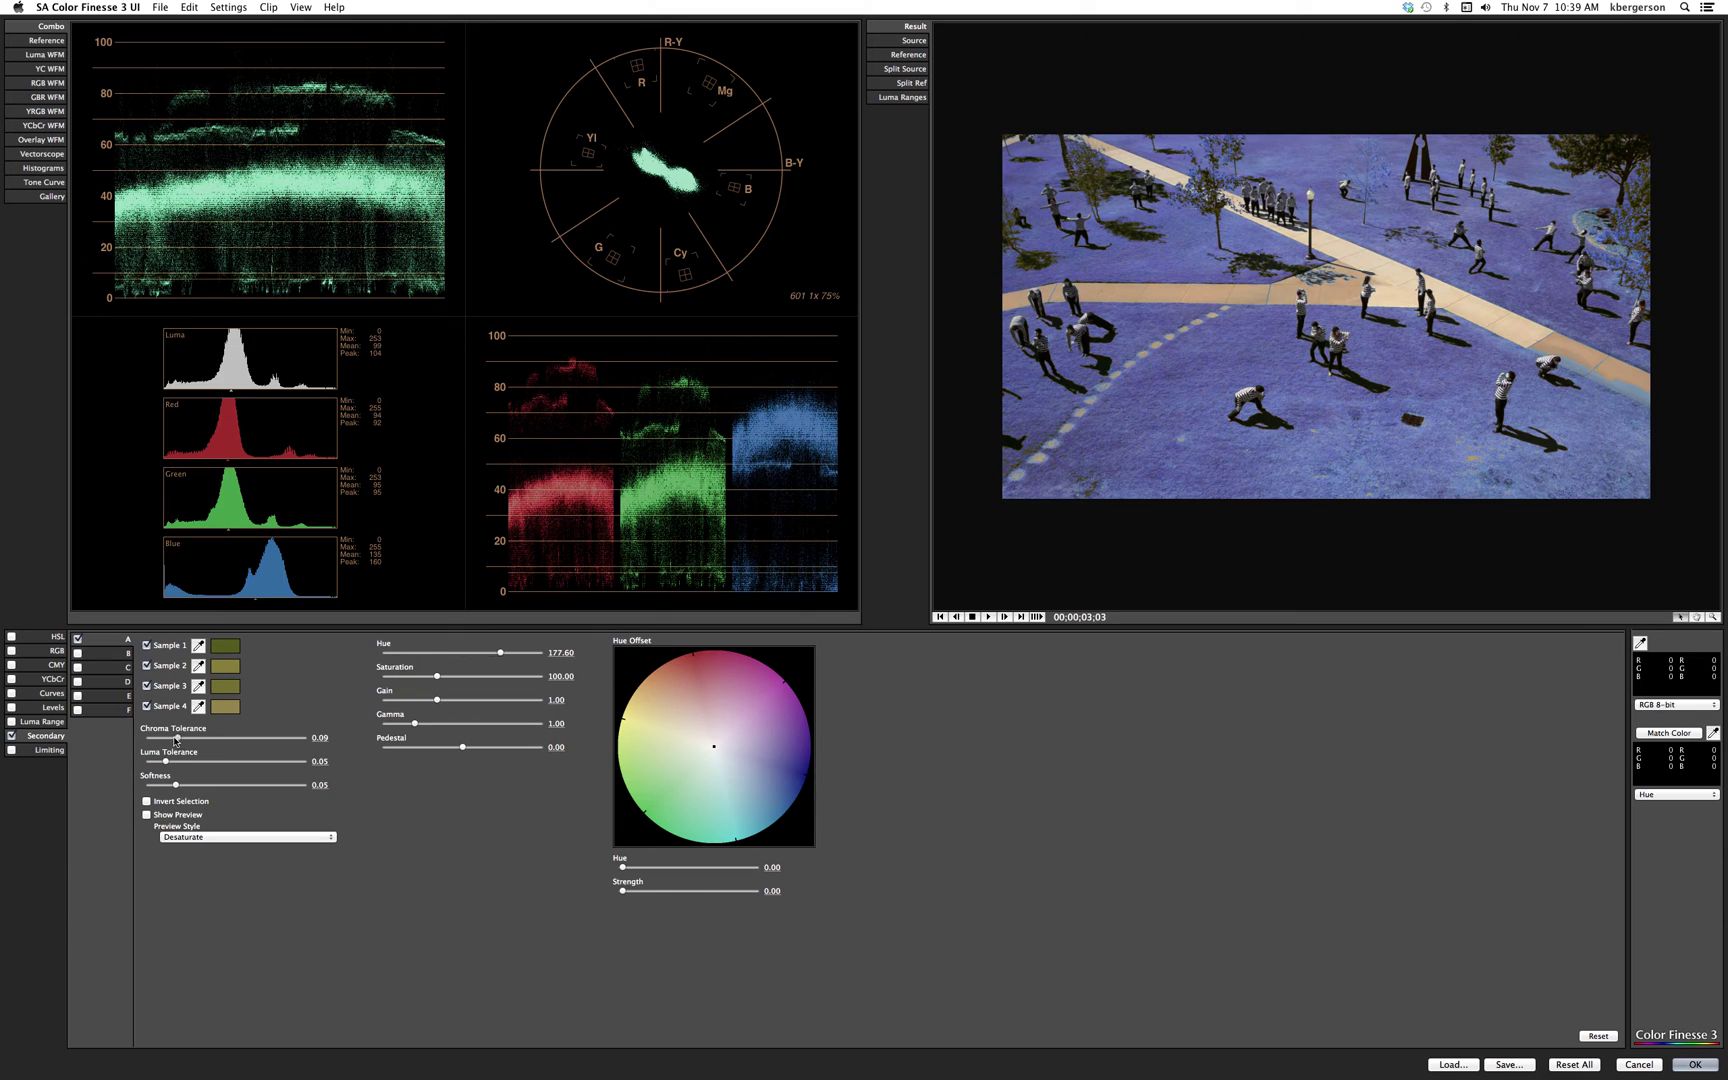
mouse_move(164, 741)
mouse_down()
mouse_move(184, 744)
mouse_move(150, 742)
mouse_move(183, 742)
mouse_up()
drag(173, 742, 159, 740)
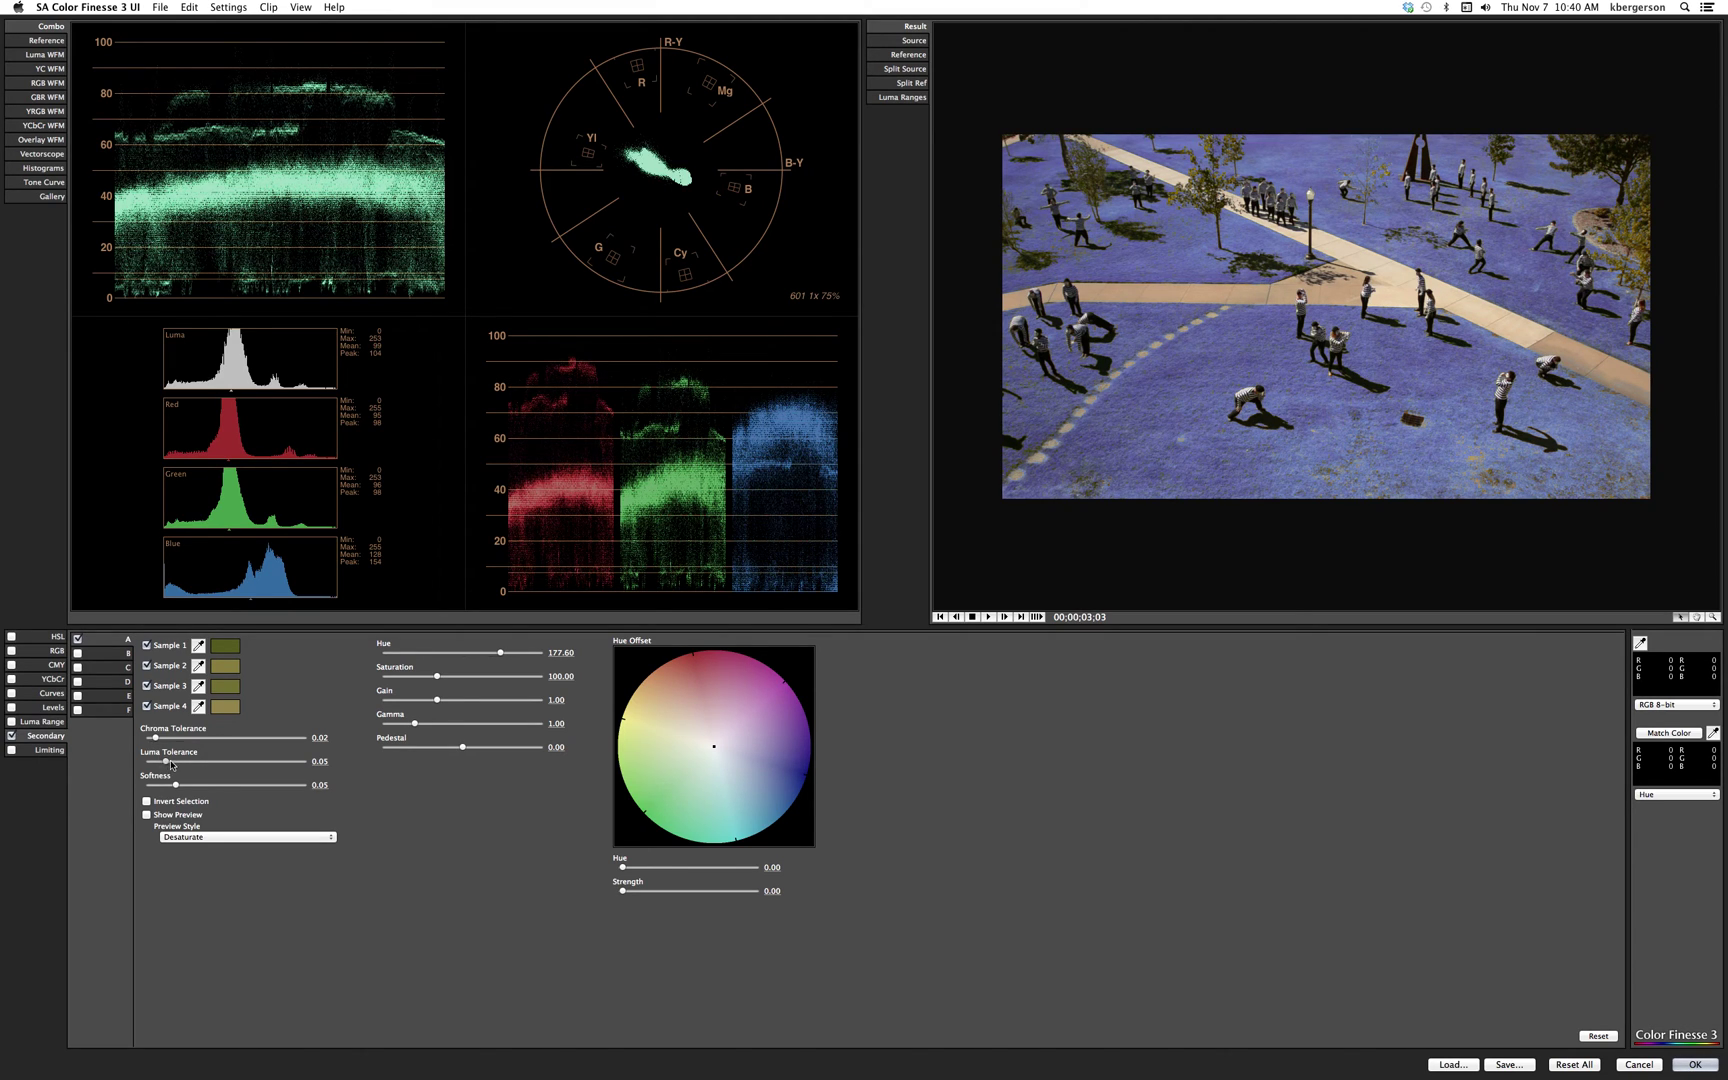
Step: Raise Luma Tolerance to 0.16 and fine-tune selection Softness to 0.06
drag(171, 765, 196, 766)
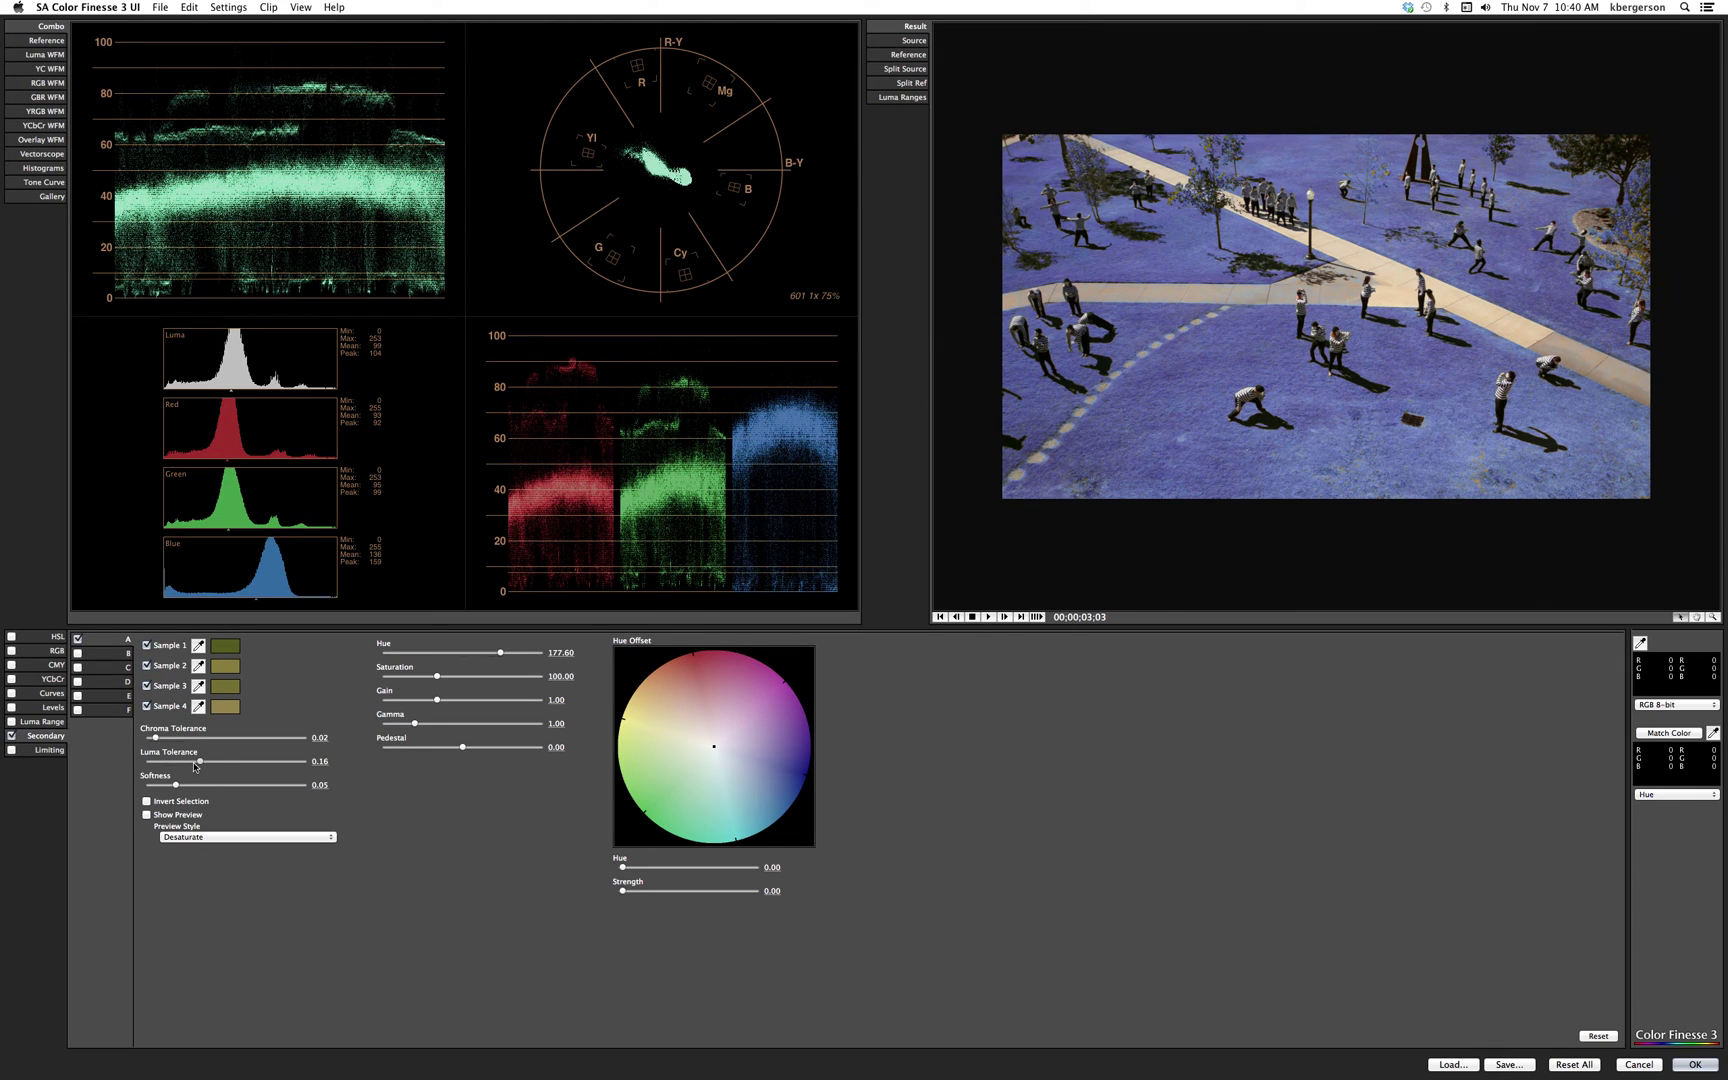
drag(195, 766, 201, 767)
drag(180, 786, 194, 788)
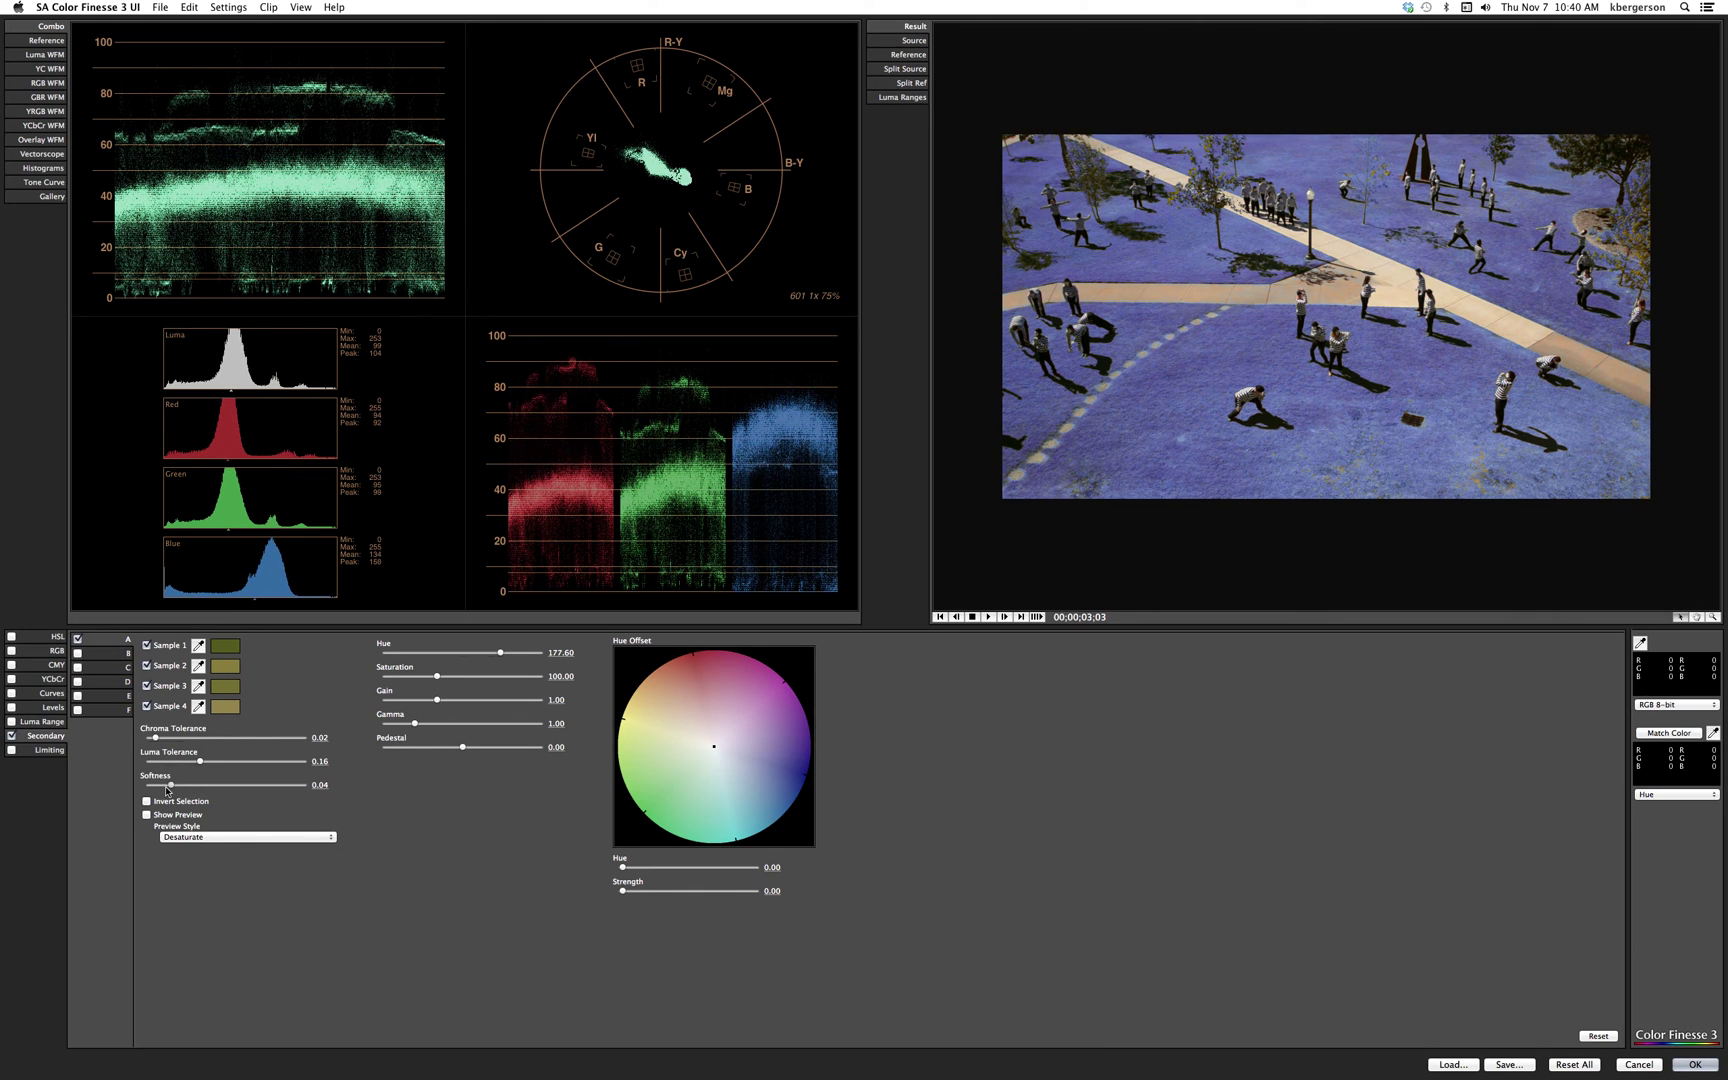
click(177, 788)
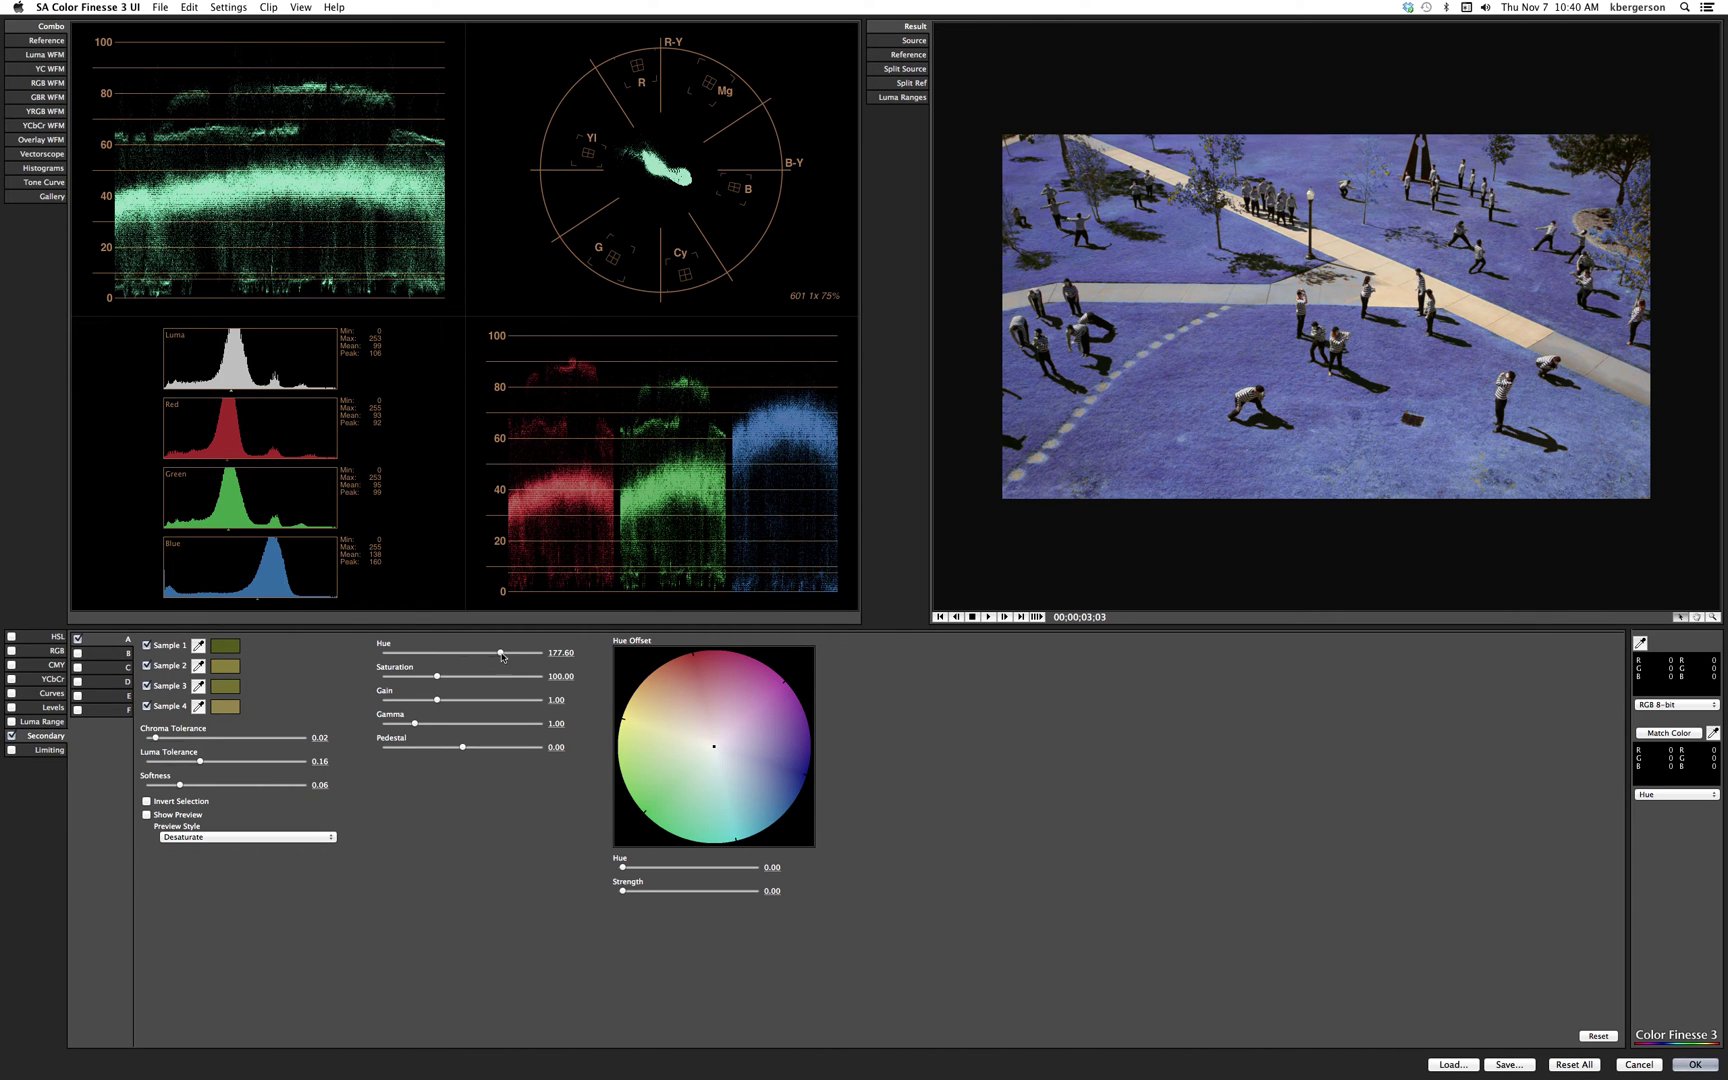
Step: Set Hue to -84.80, push Hue Offset toward magenta, Saturation 16.00 and Gamma 1.08
drag(502, 656, 448, 658)
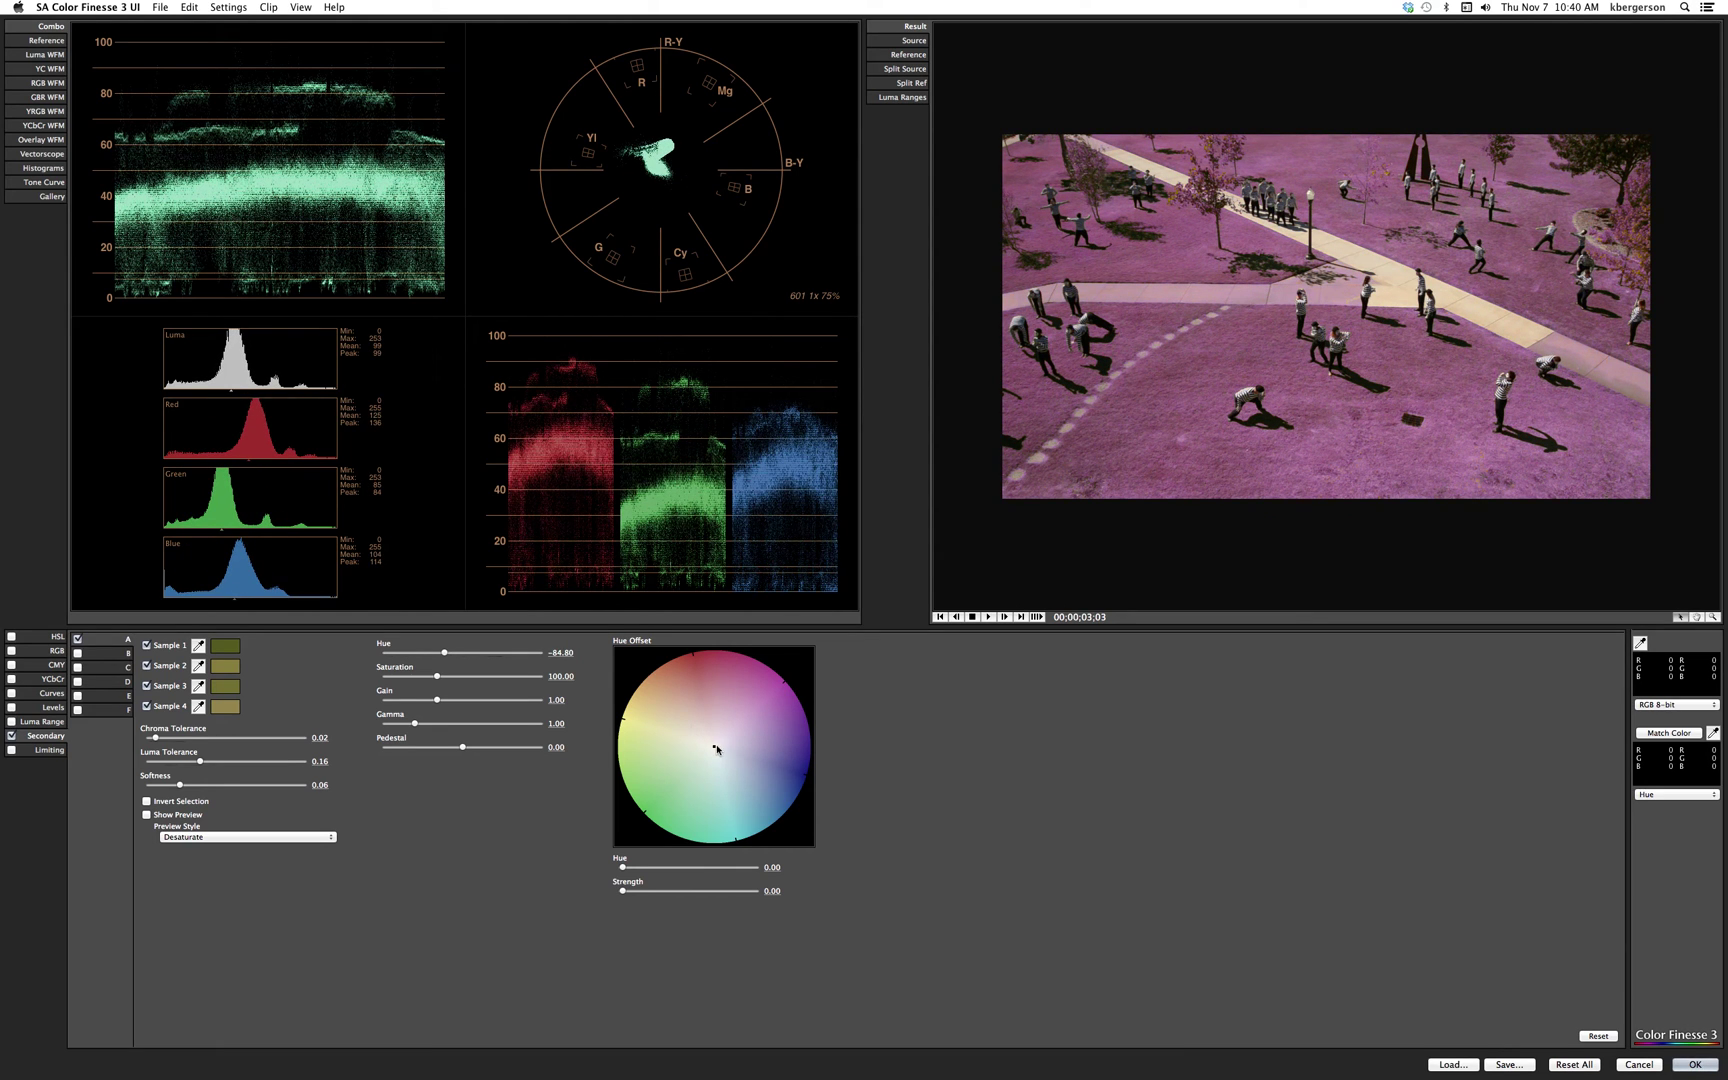
drag(716, 748, 756, 699)
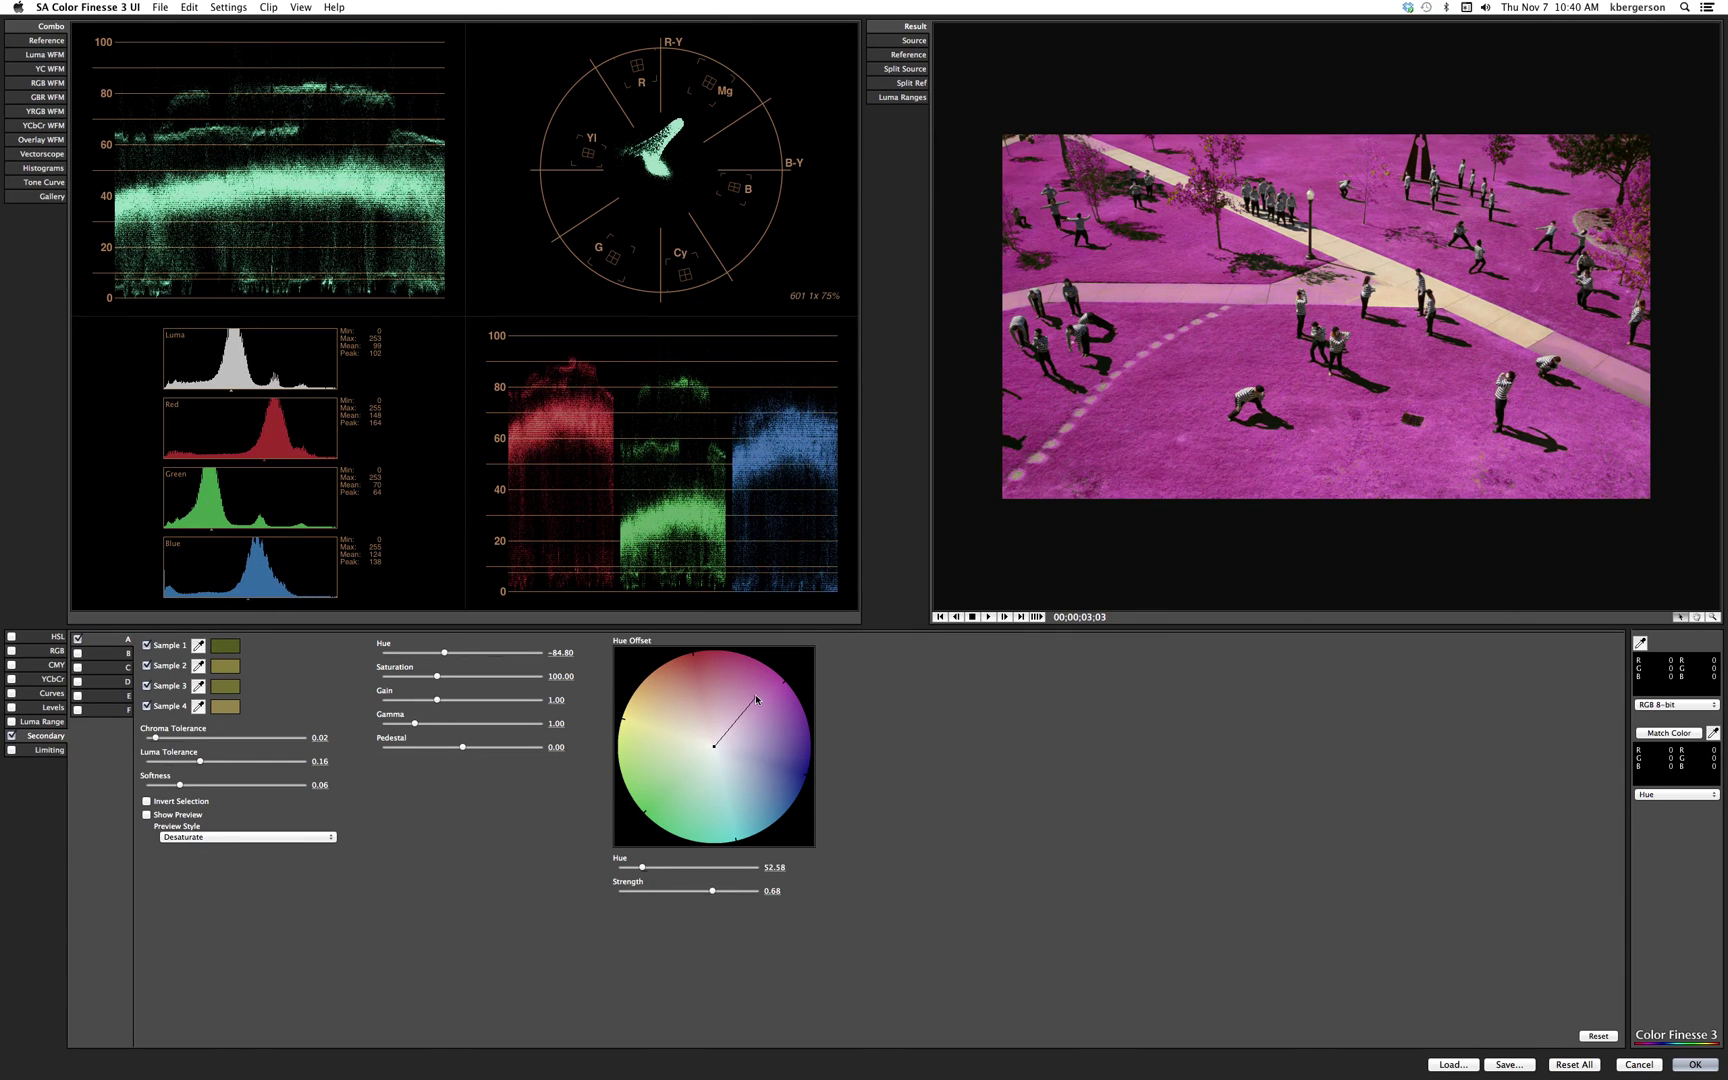
drag(756, 699, 751, 708)
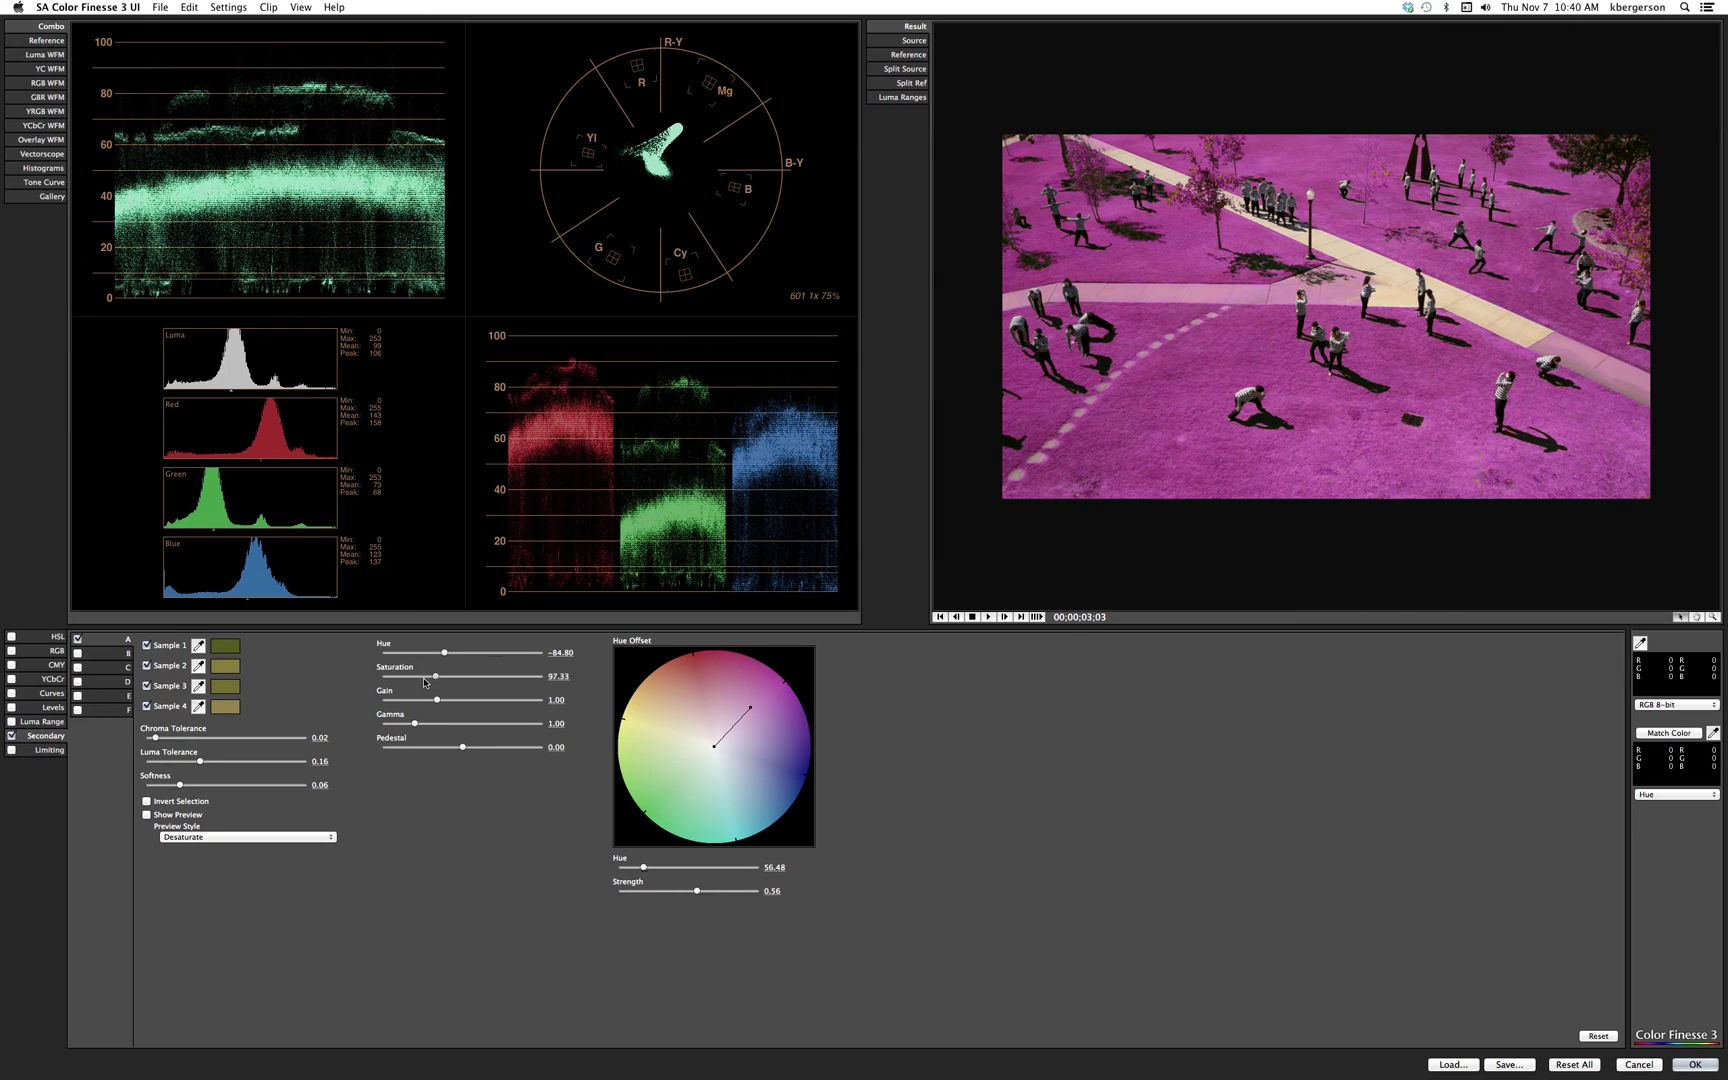
drag(425, 682, 394, 683)
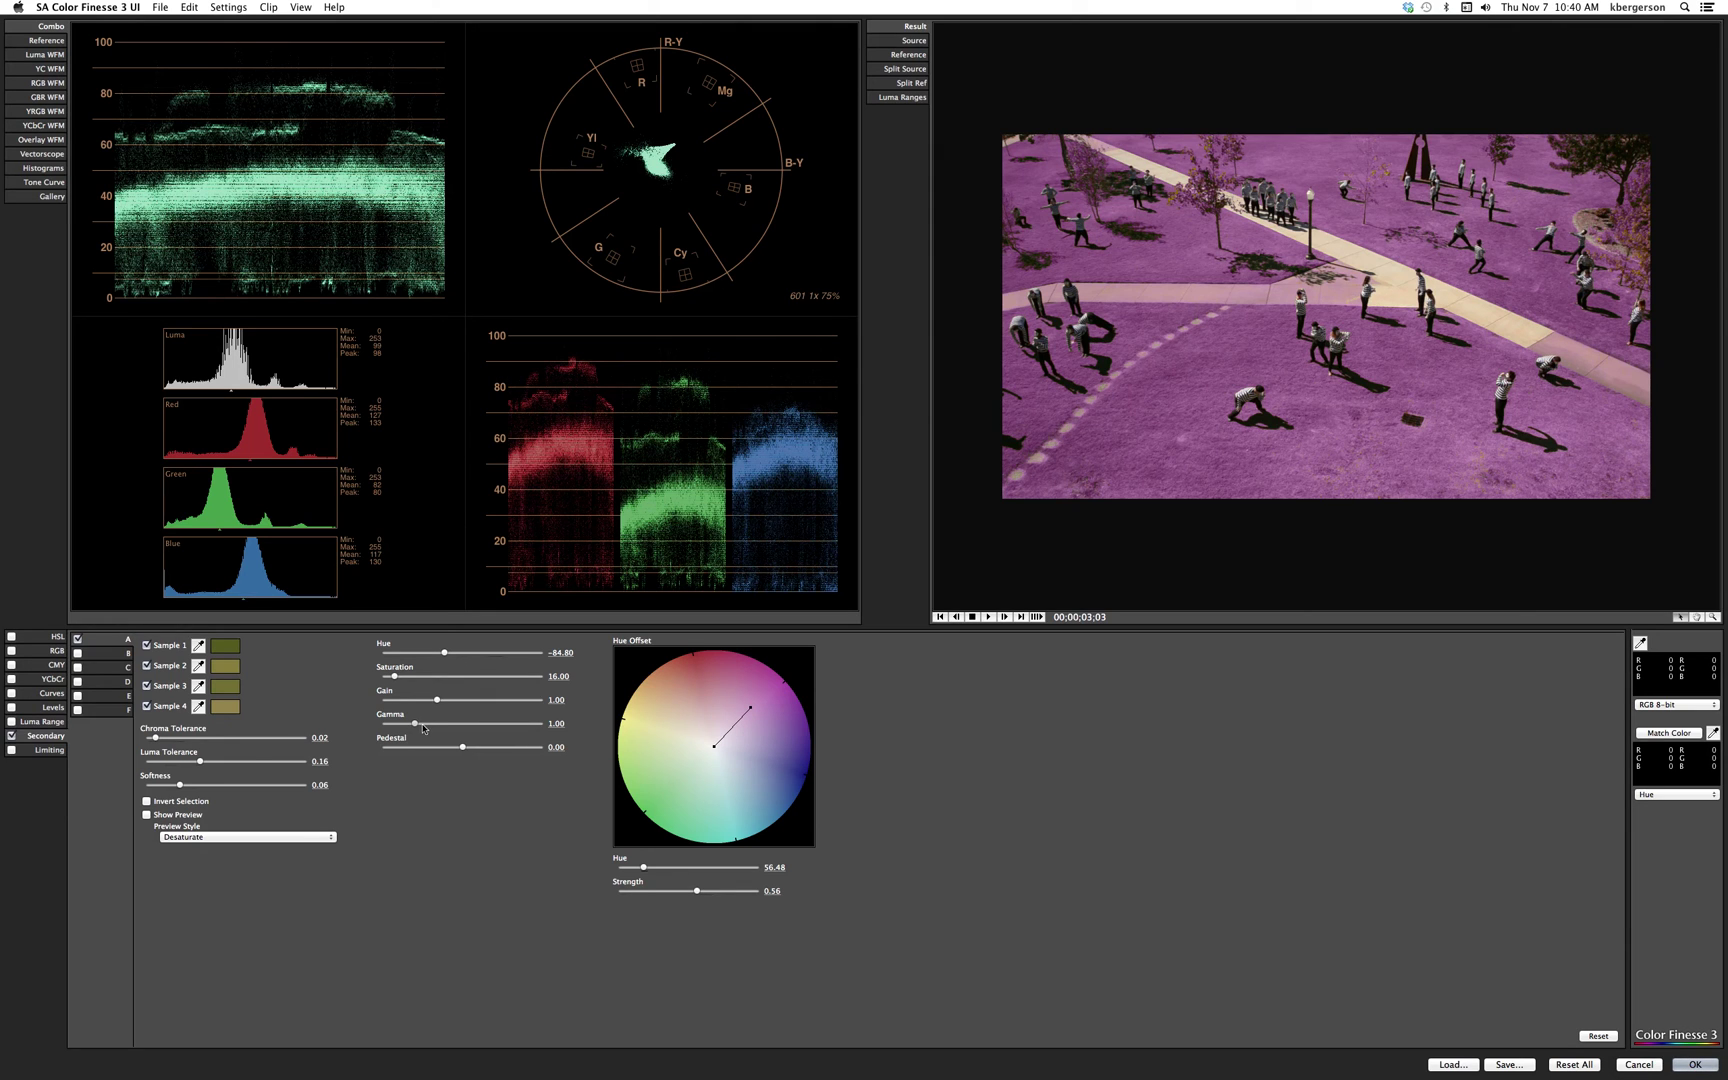
drag(415, 724, 418, 731)
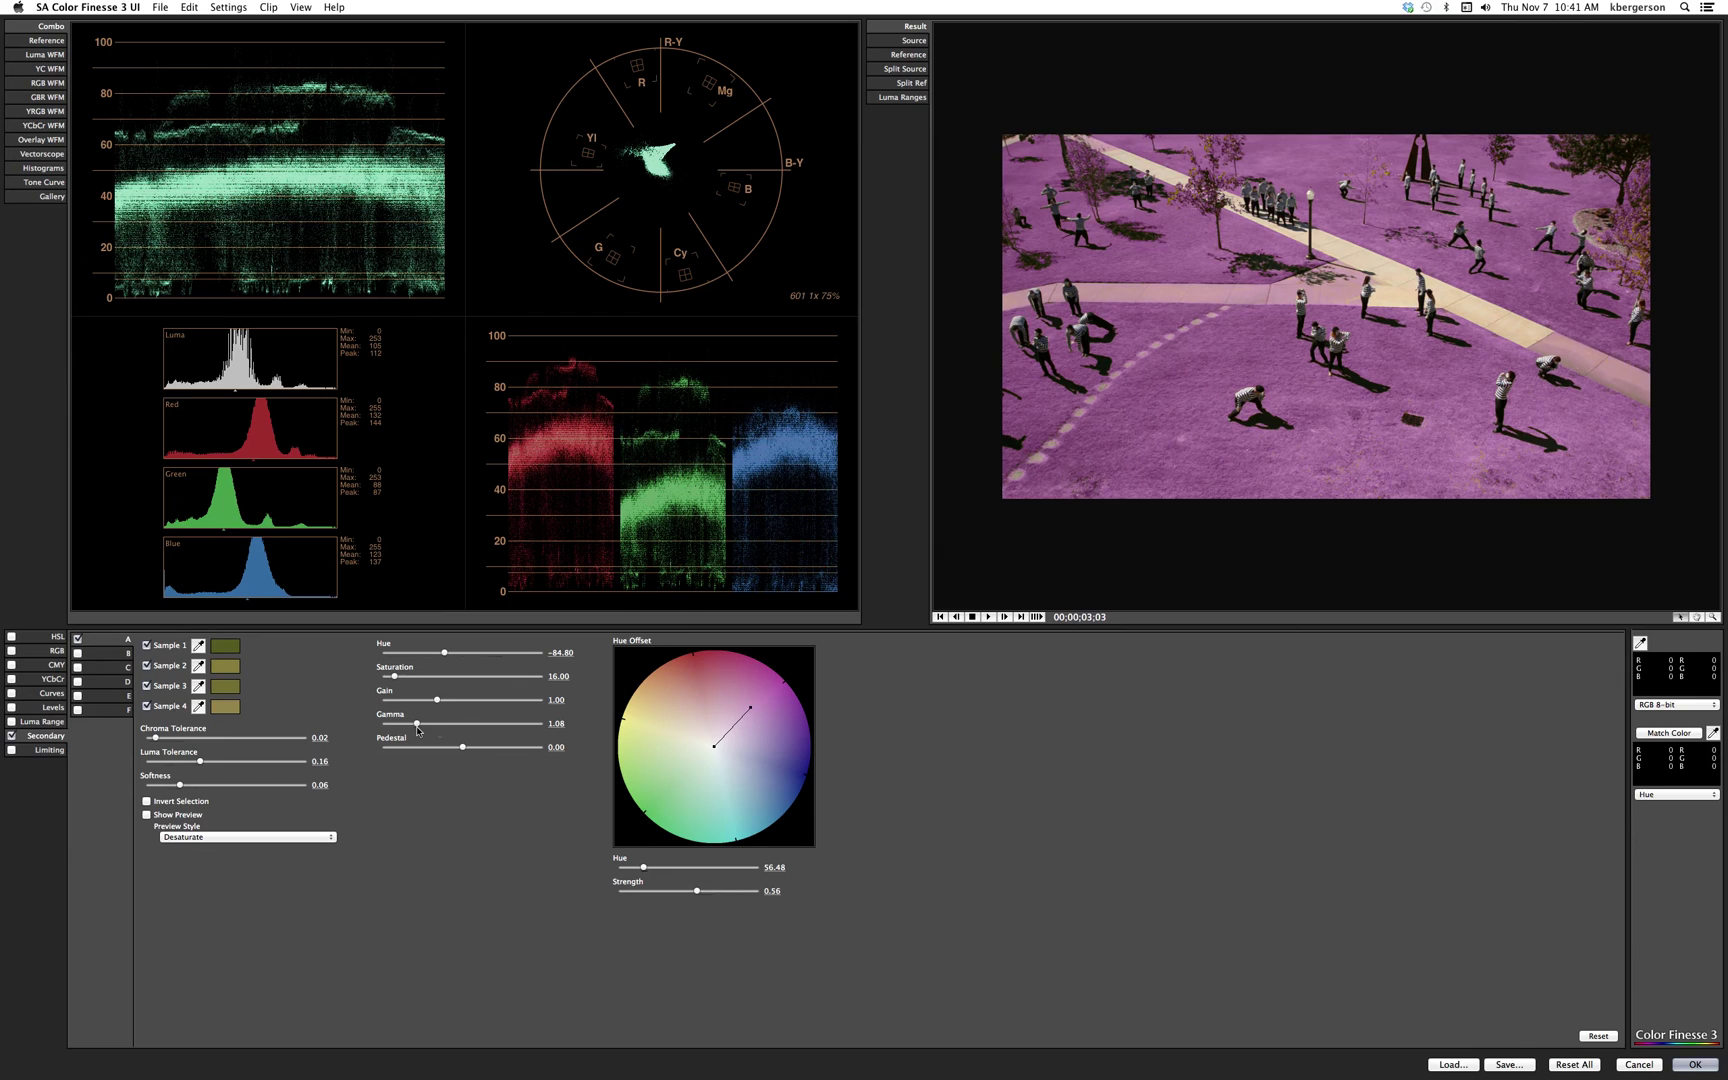
Step: Nudge grass saturation up to about 30 and rework the hue offset's strength and direction
click(403, 678)
drag(403, 678, 405, 679)
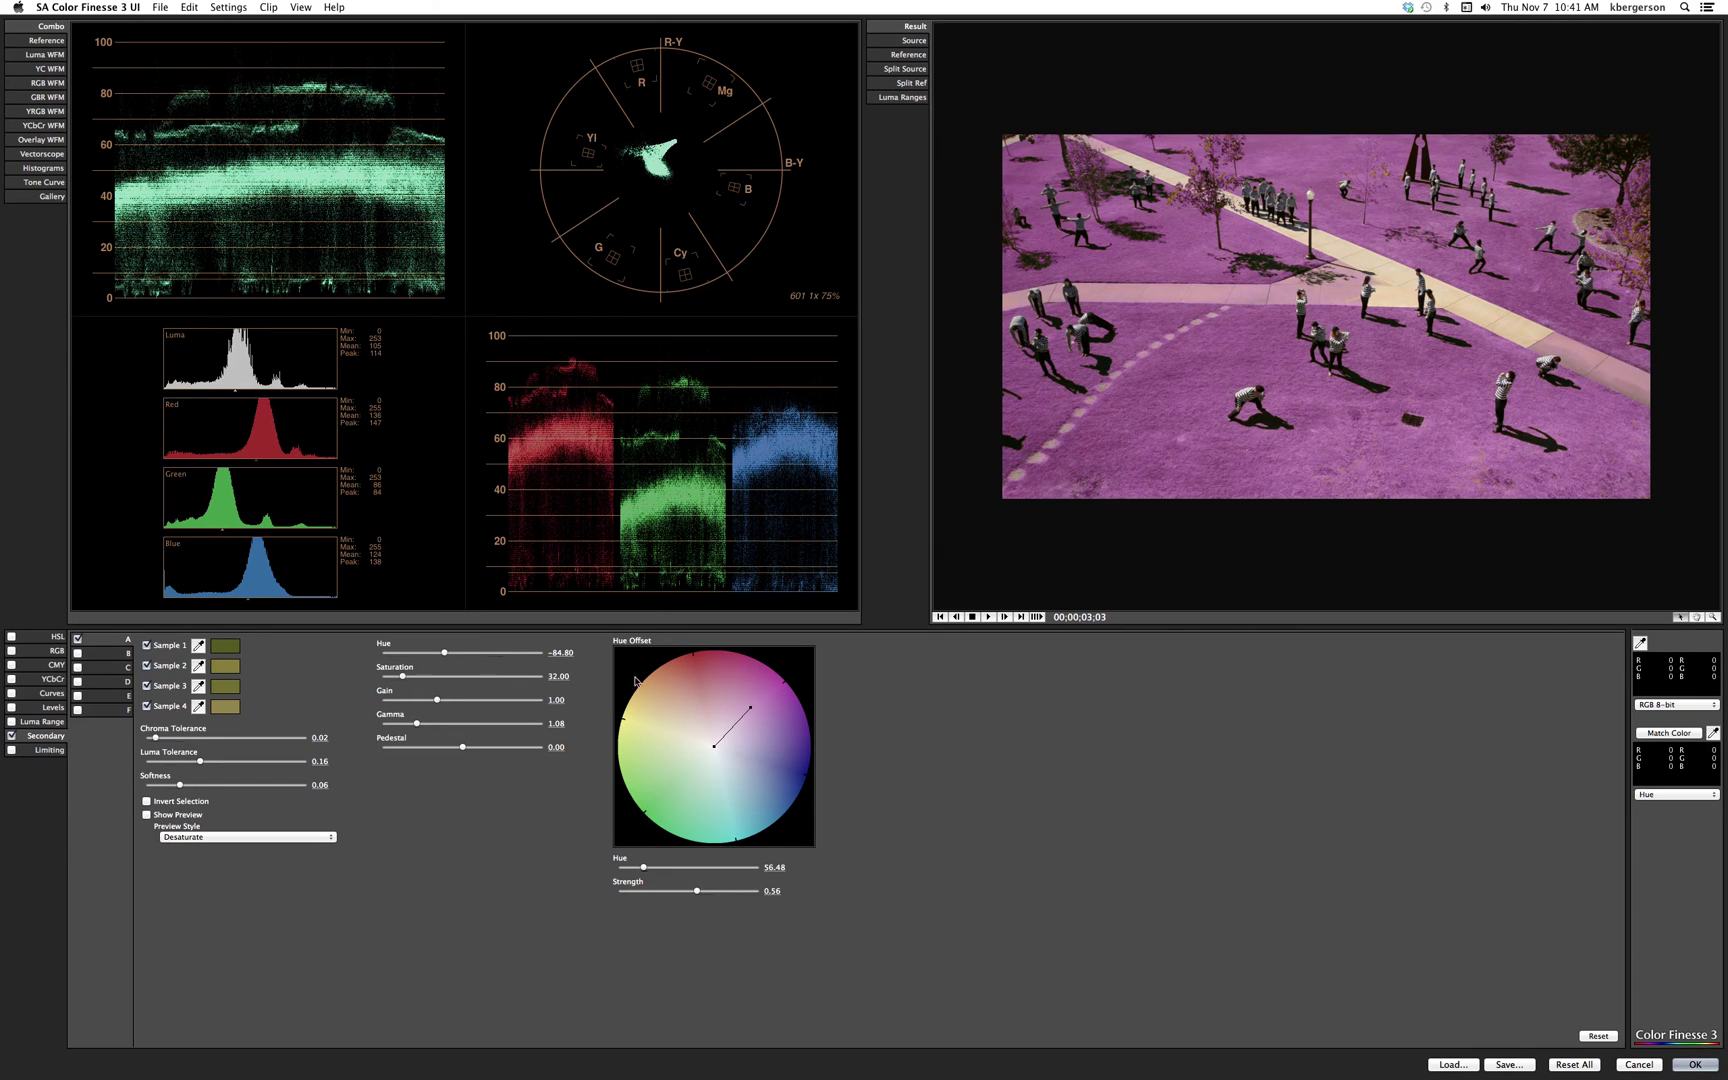
drag(749, 708, 739, 721)
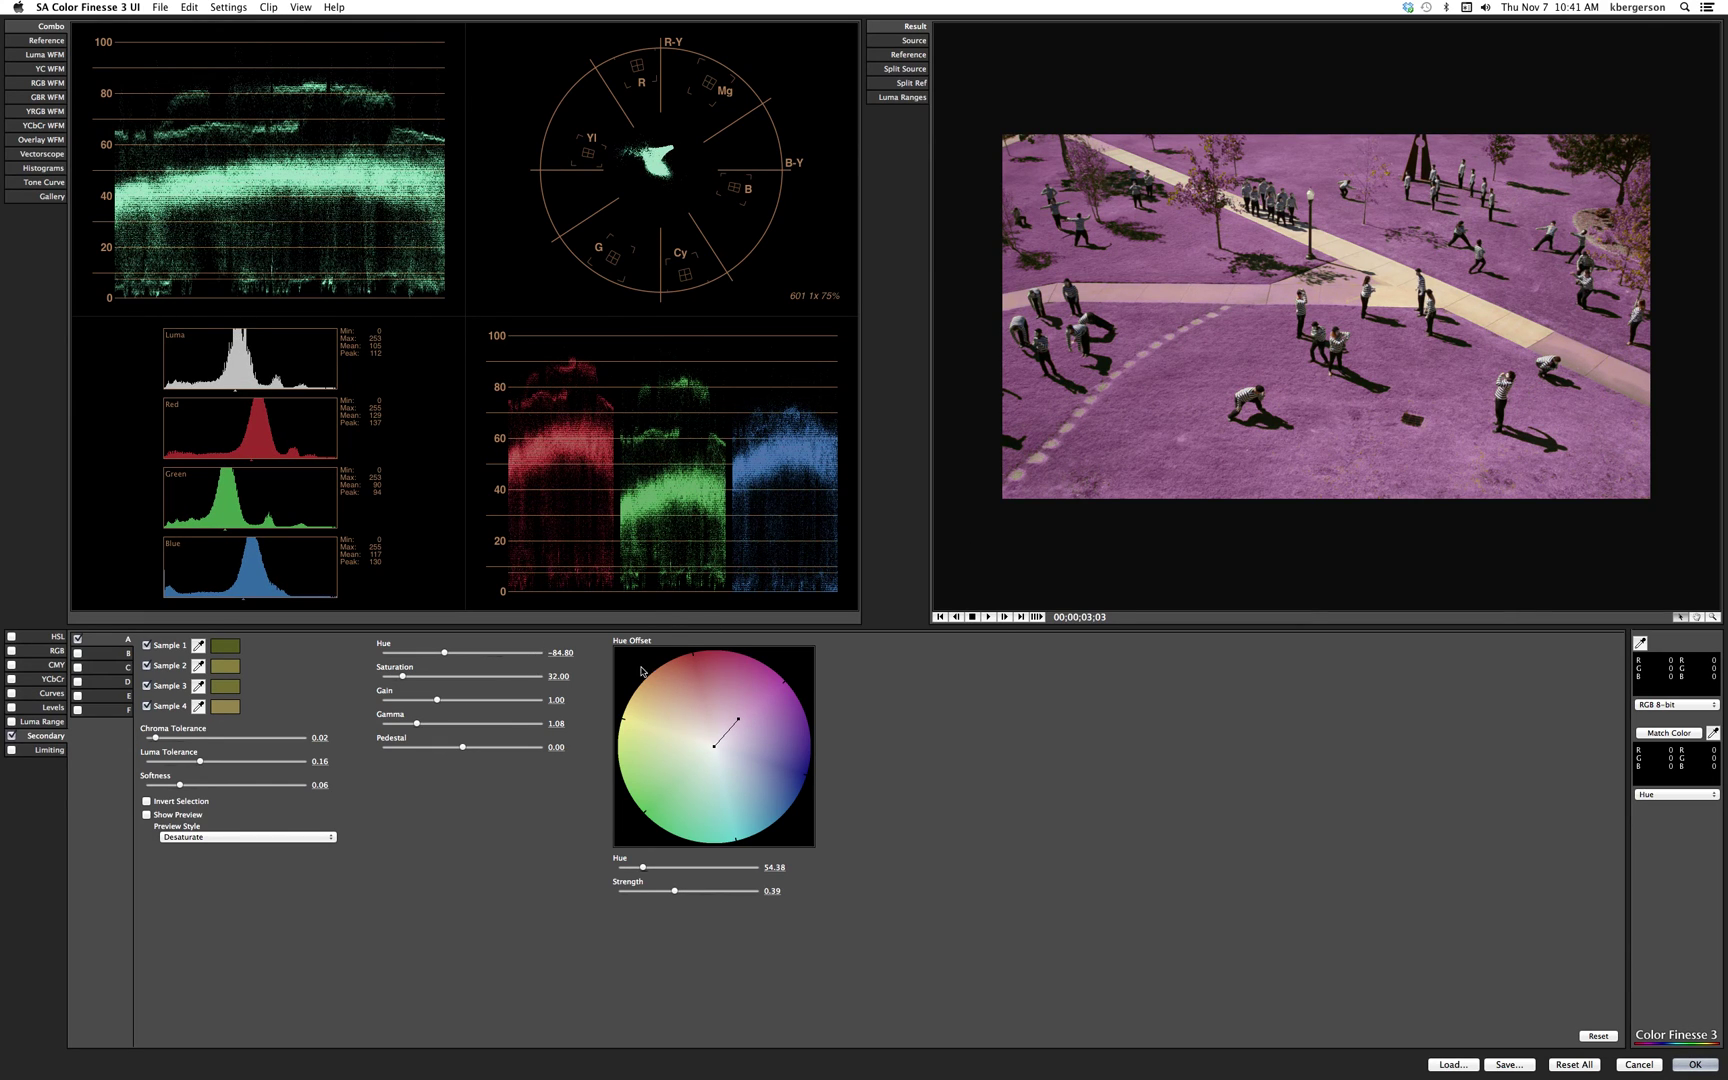
drag(738, 720, 764, 718)
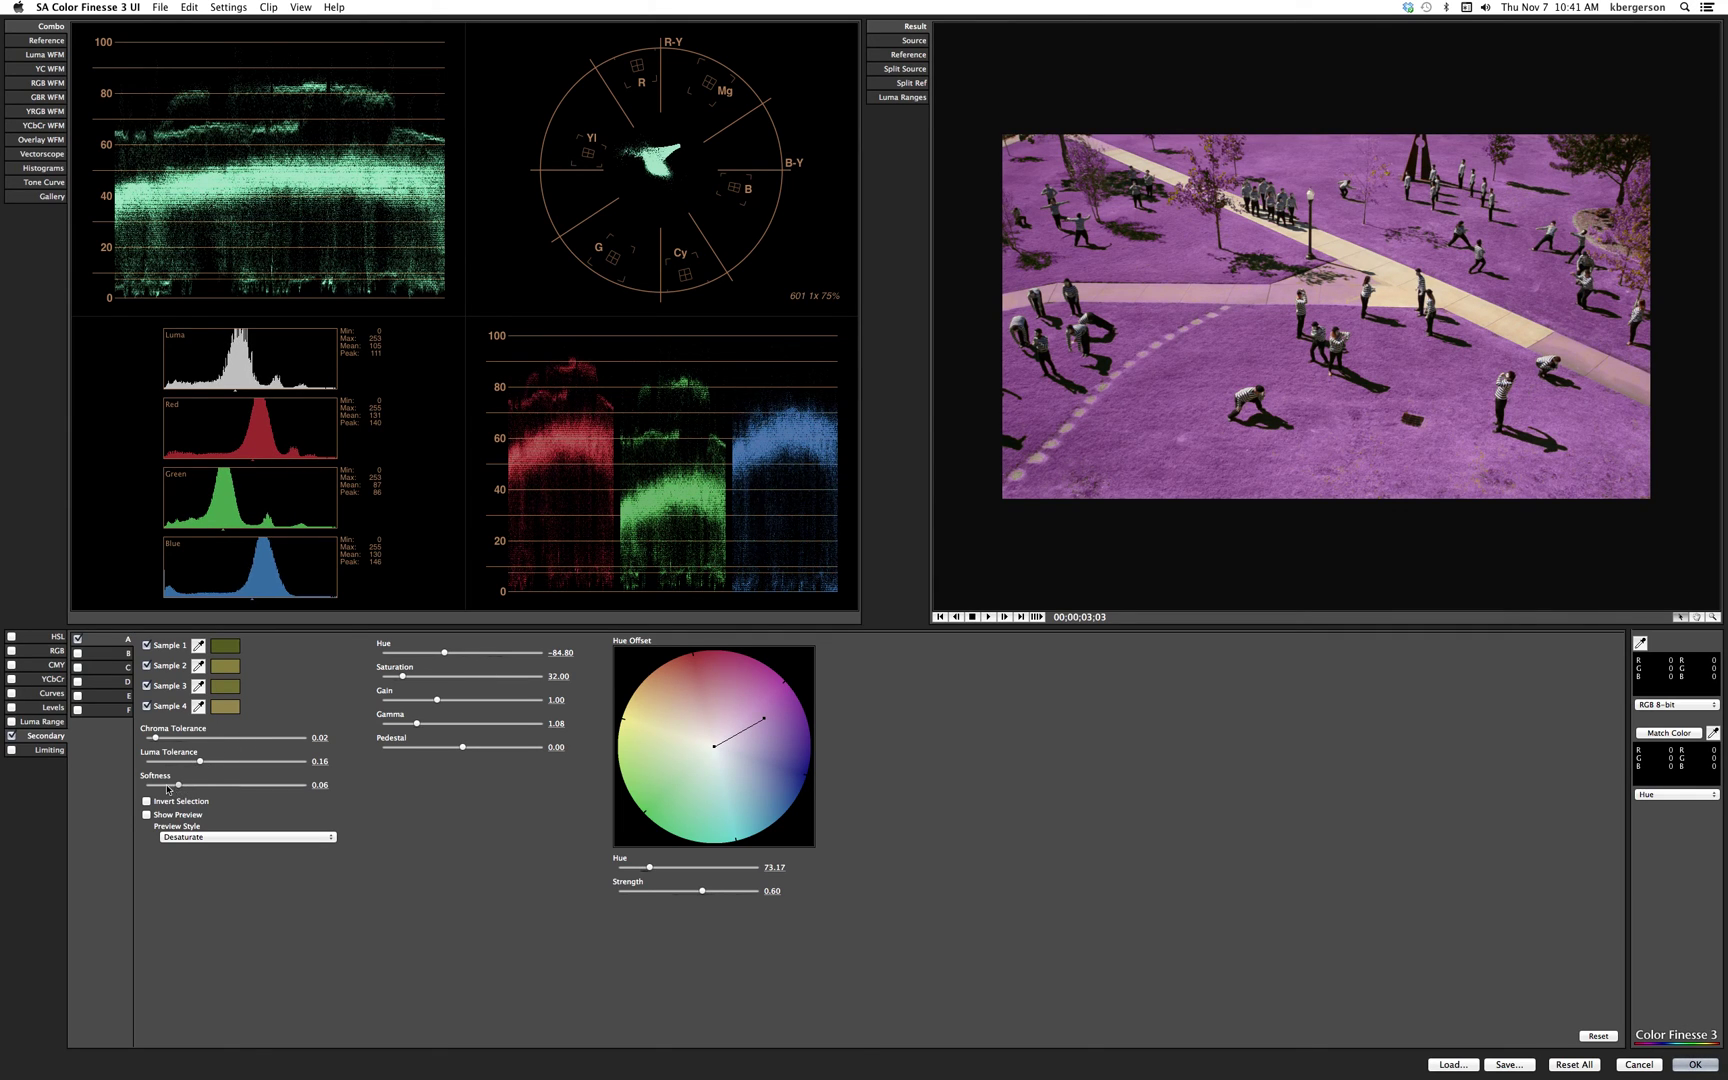
Step: Set Softness 0.04, hue offset 132.83, Saturation 81.33 and offset strength 0.90
click(172, 790)
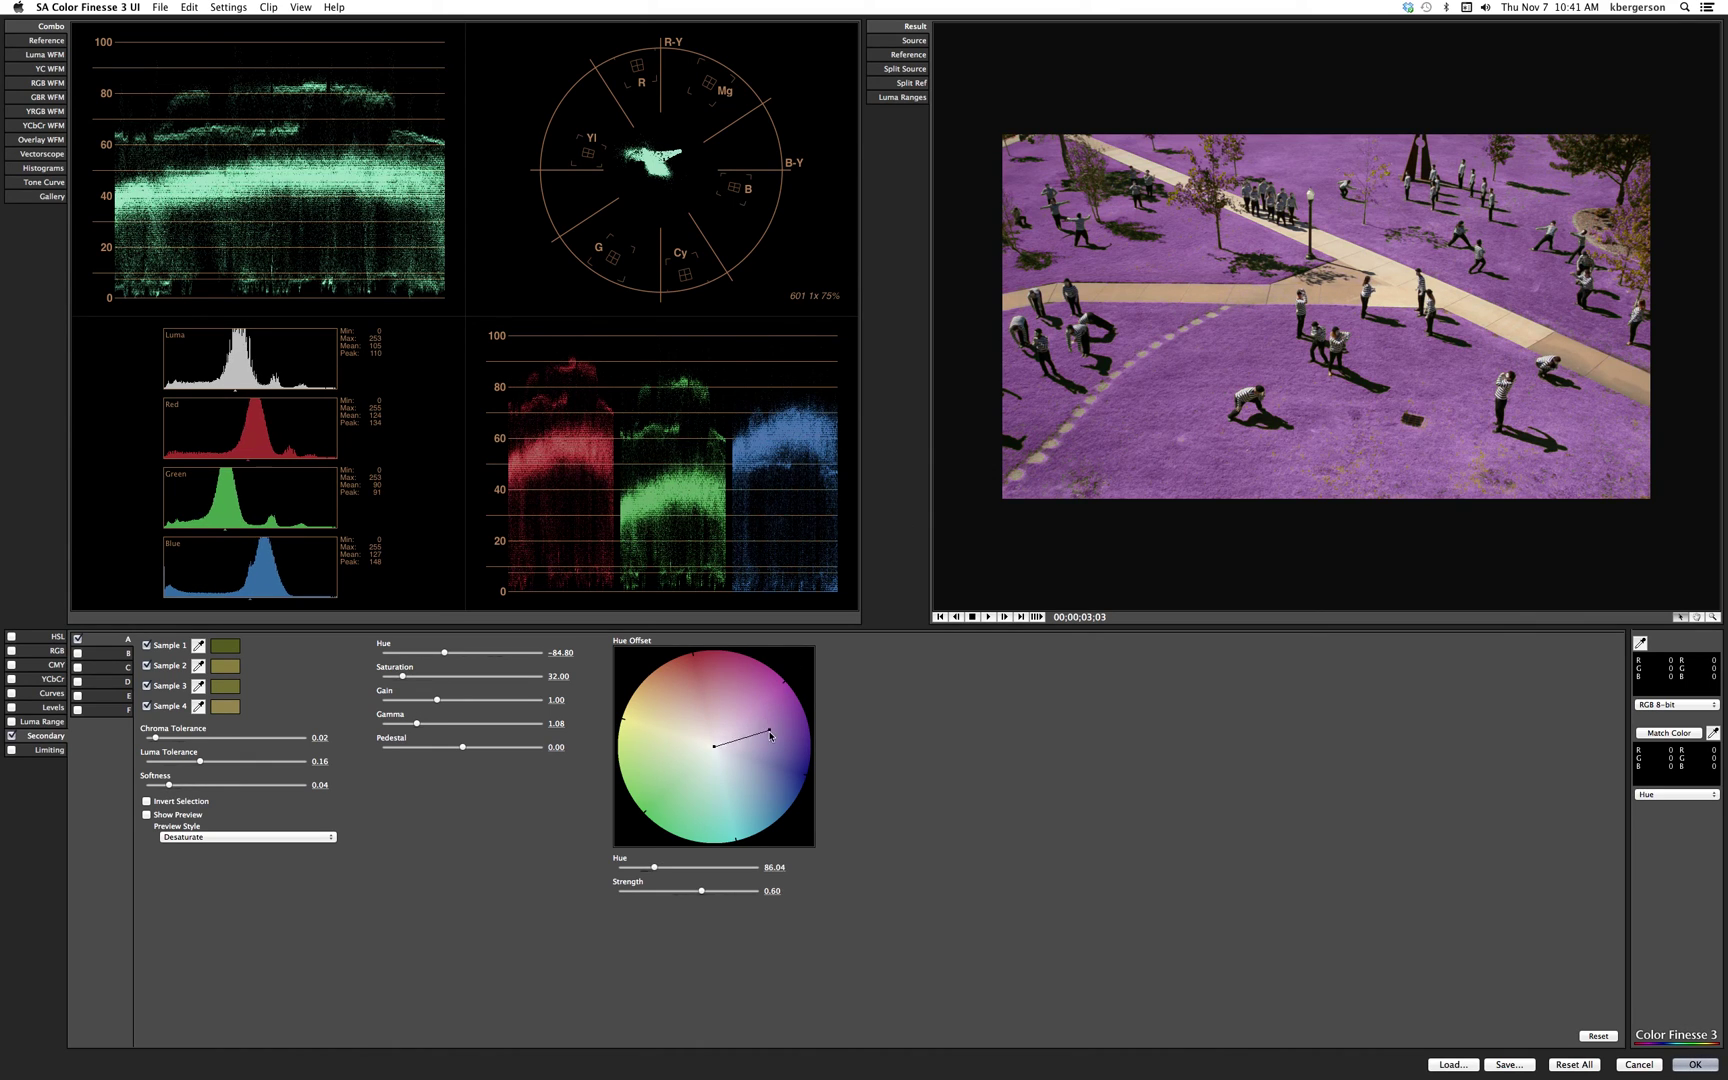
drag(762, 708, 764, 775)
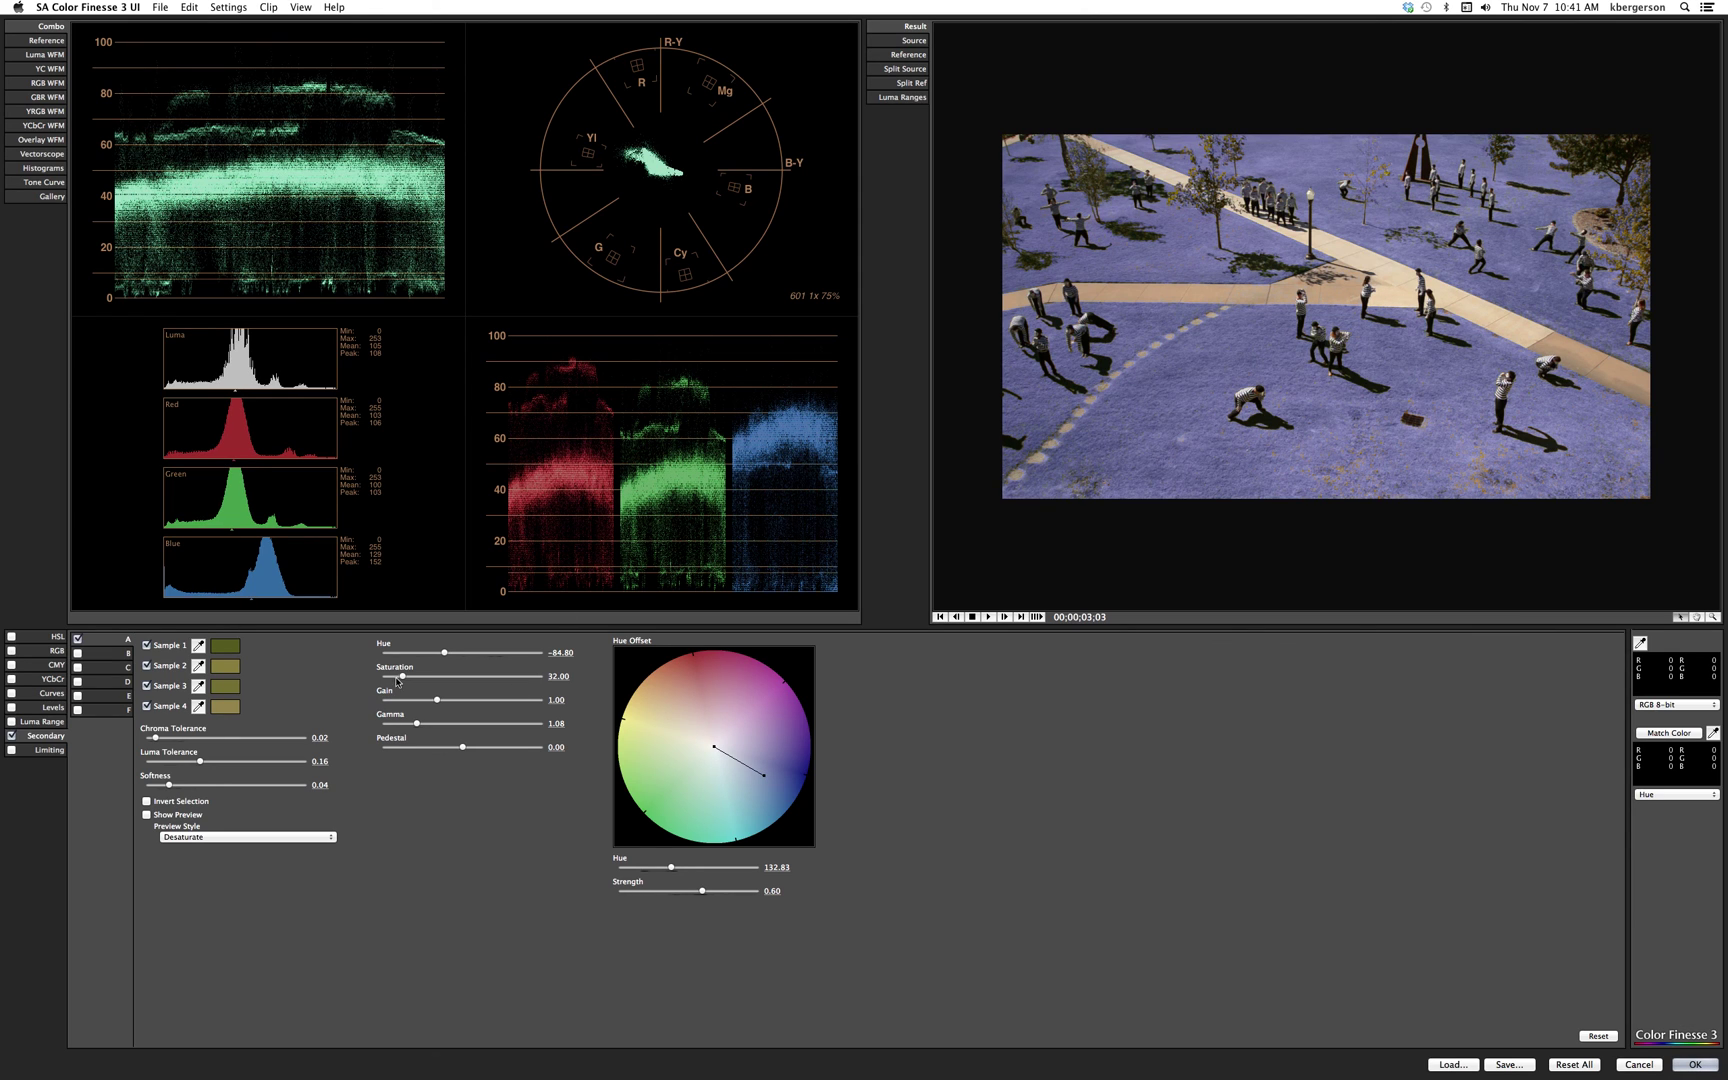
drag(404, 677, 427, 679)
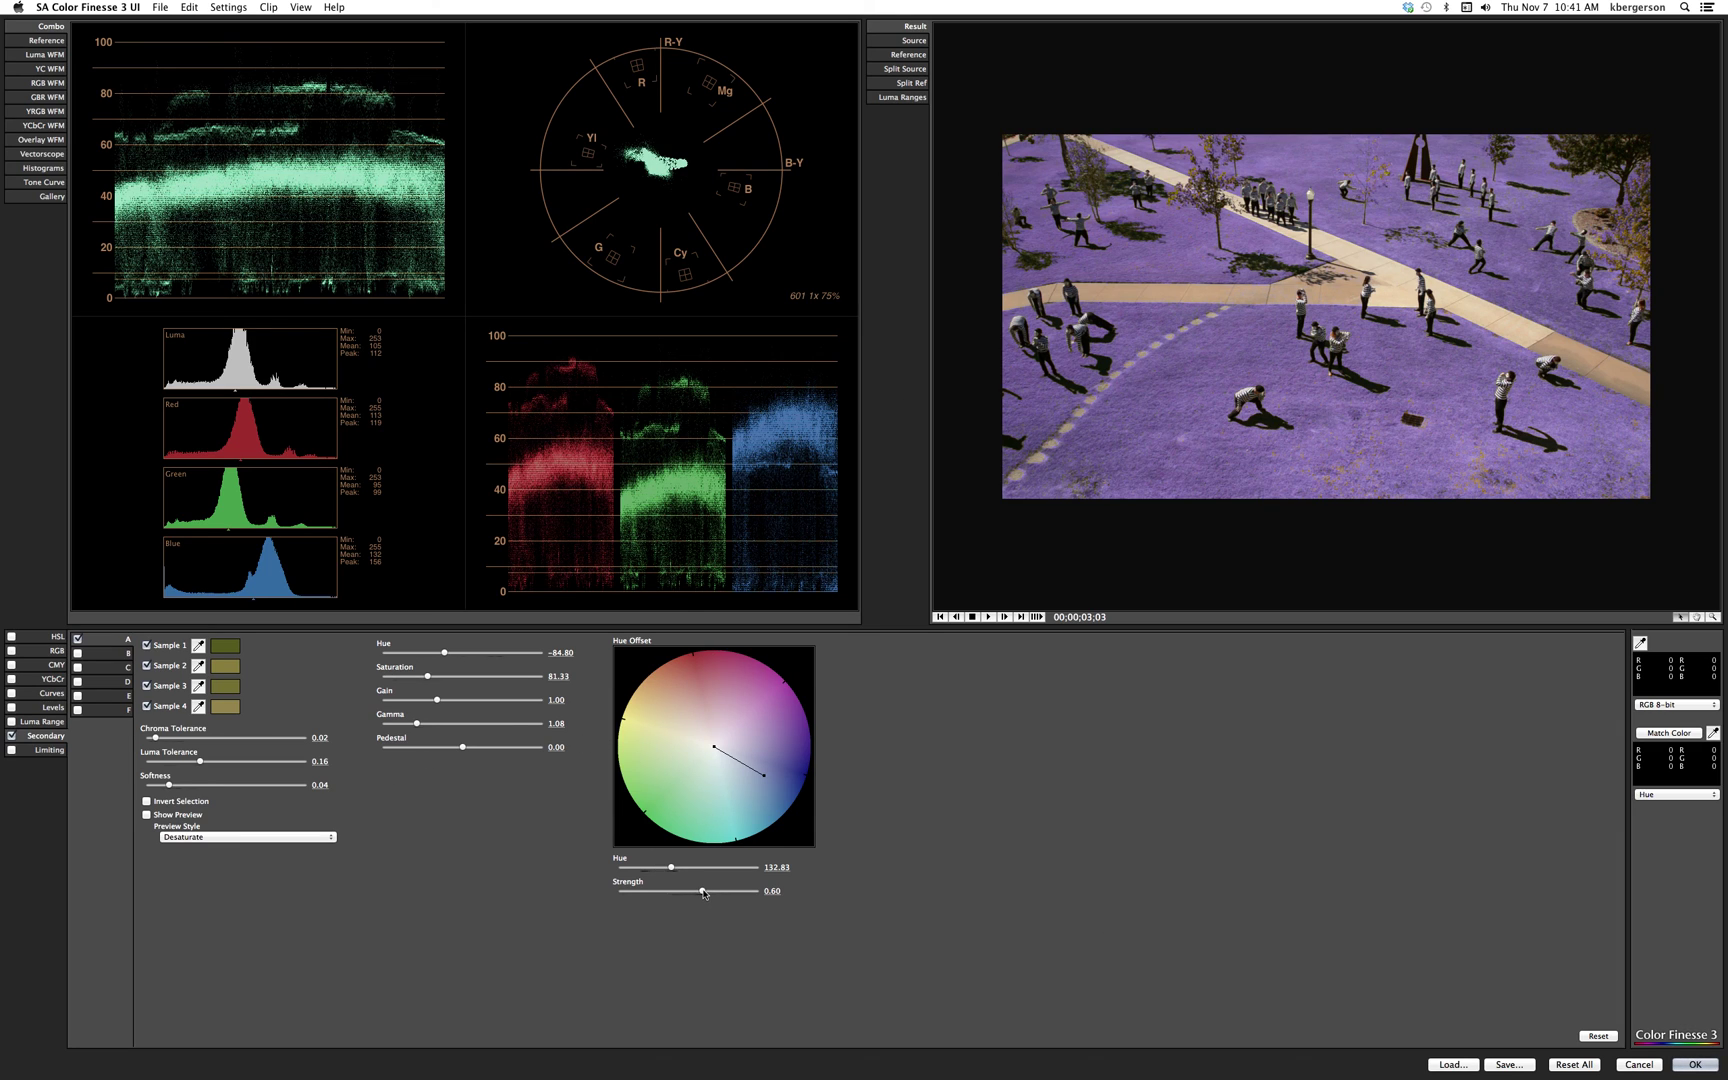
drag(688, 893, 743, 894)
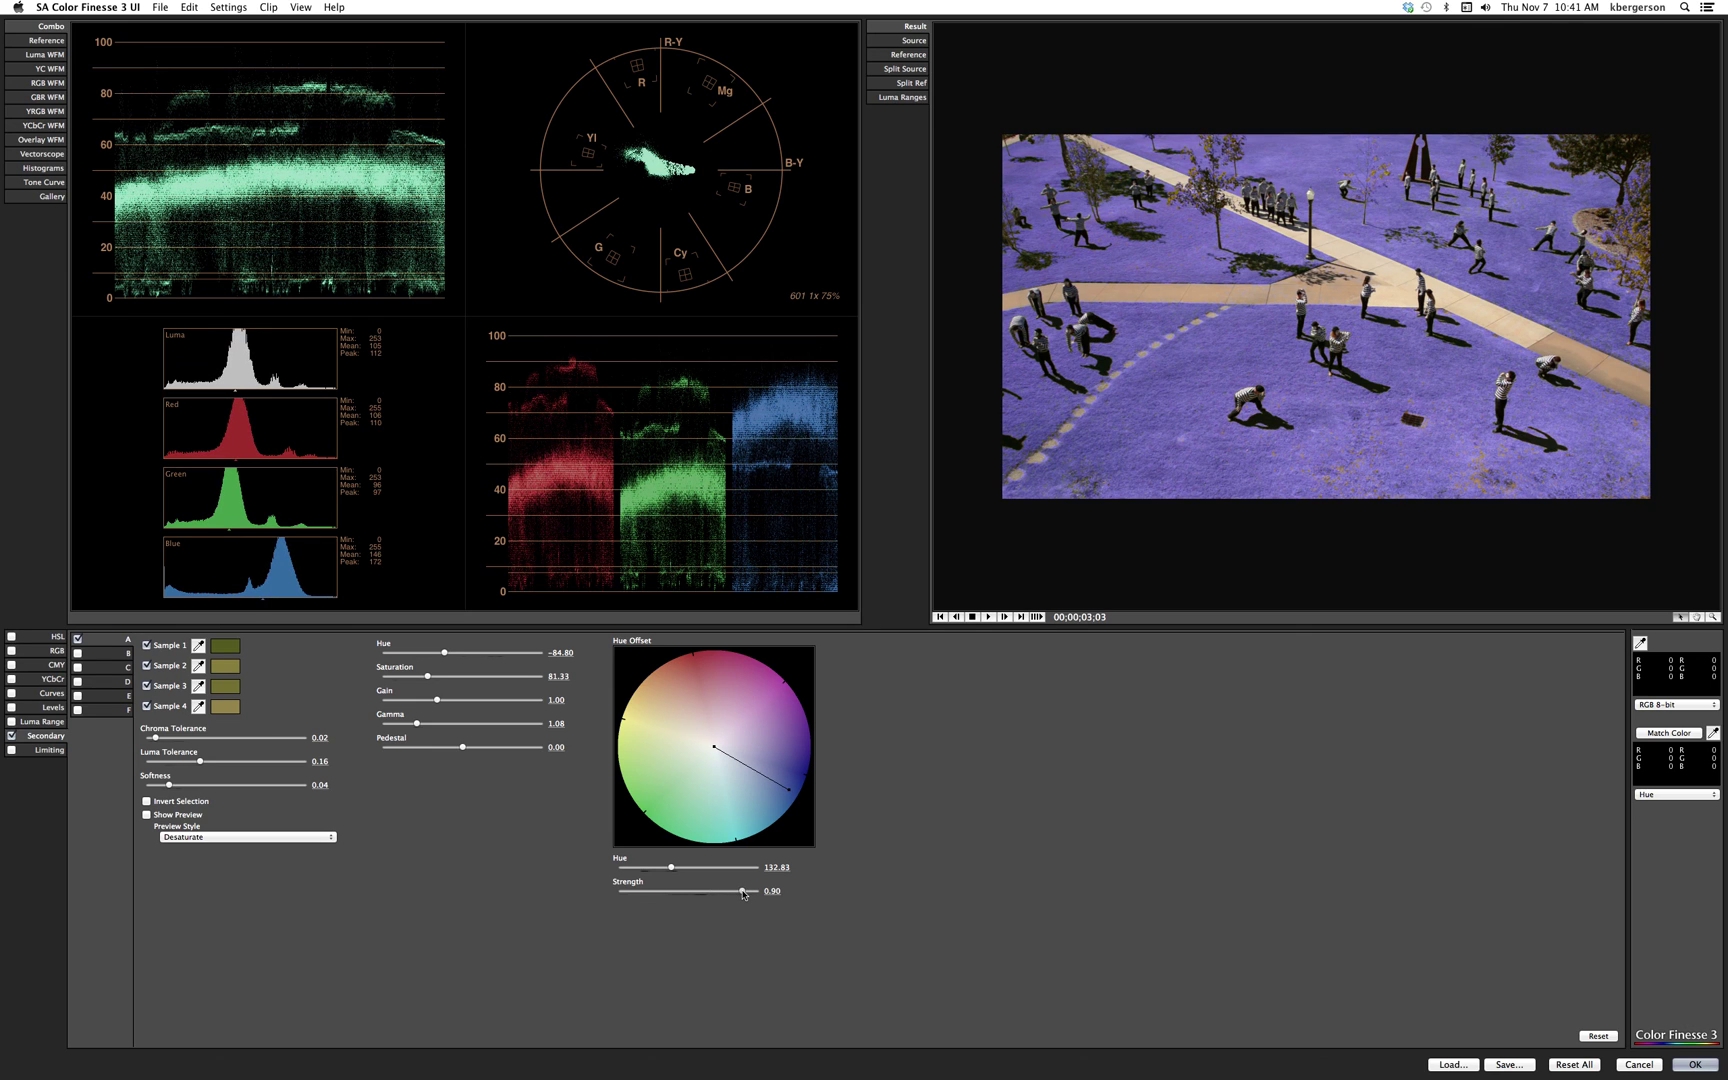